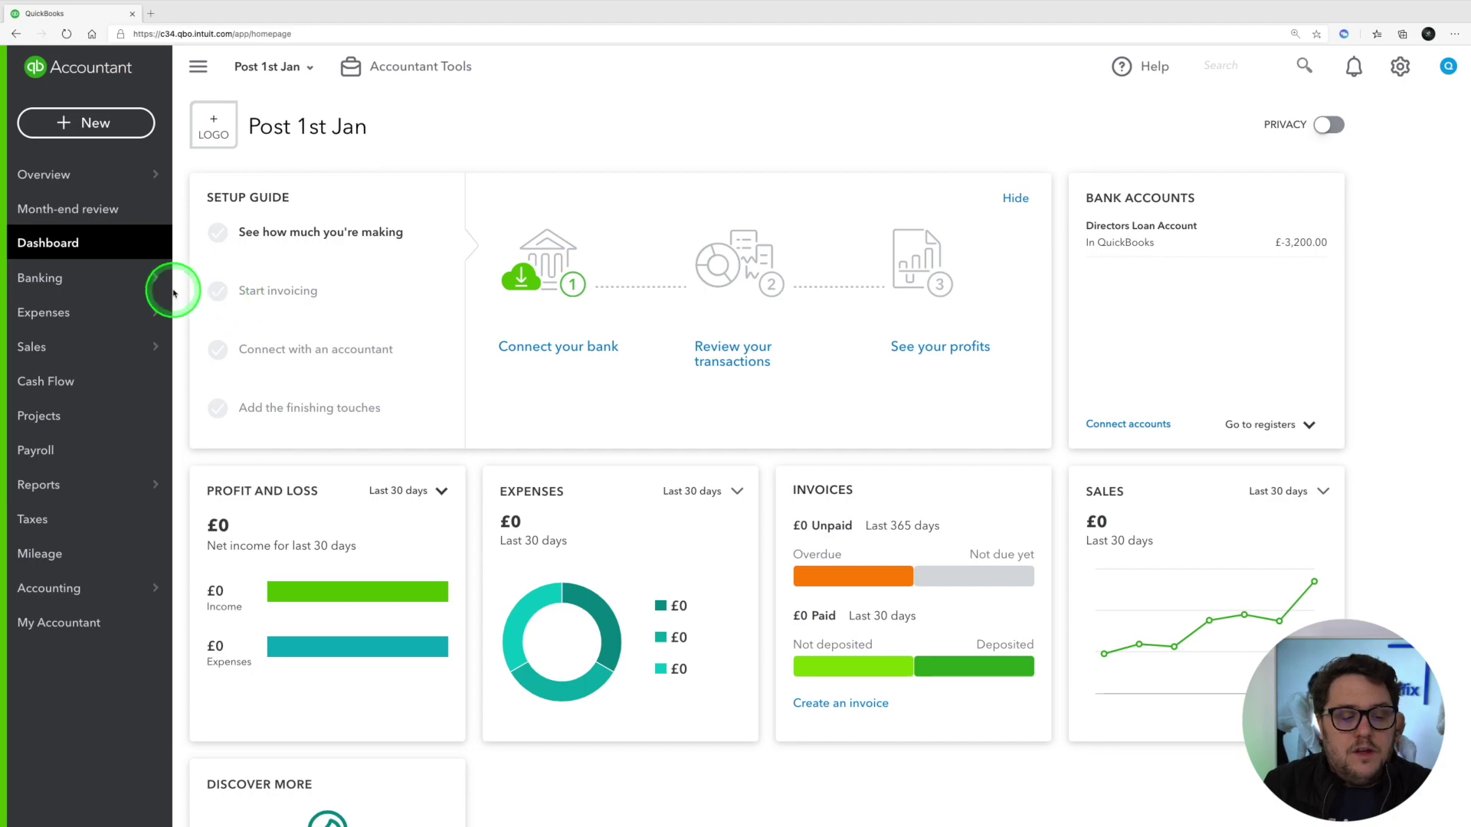
Step: Open the list of VAT rates in the tax centre and include the inactive rates in it
left_click(45, 525)
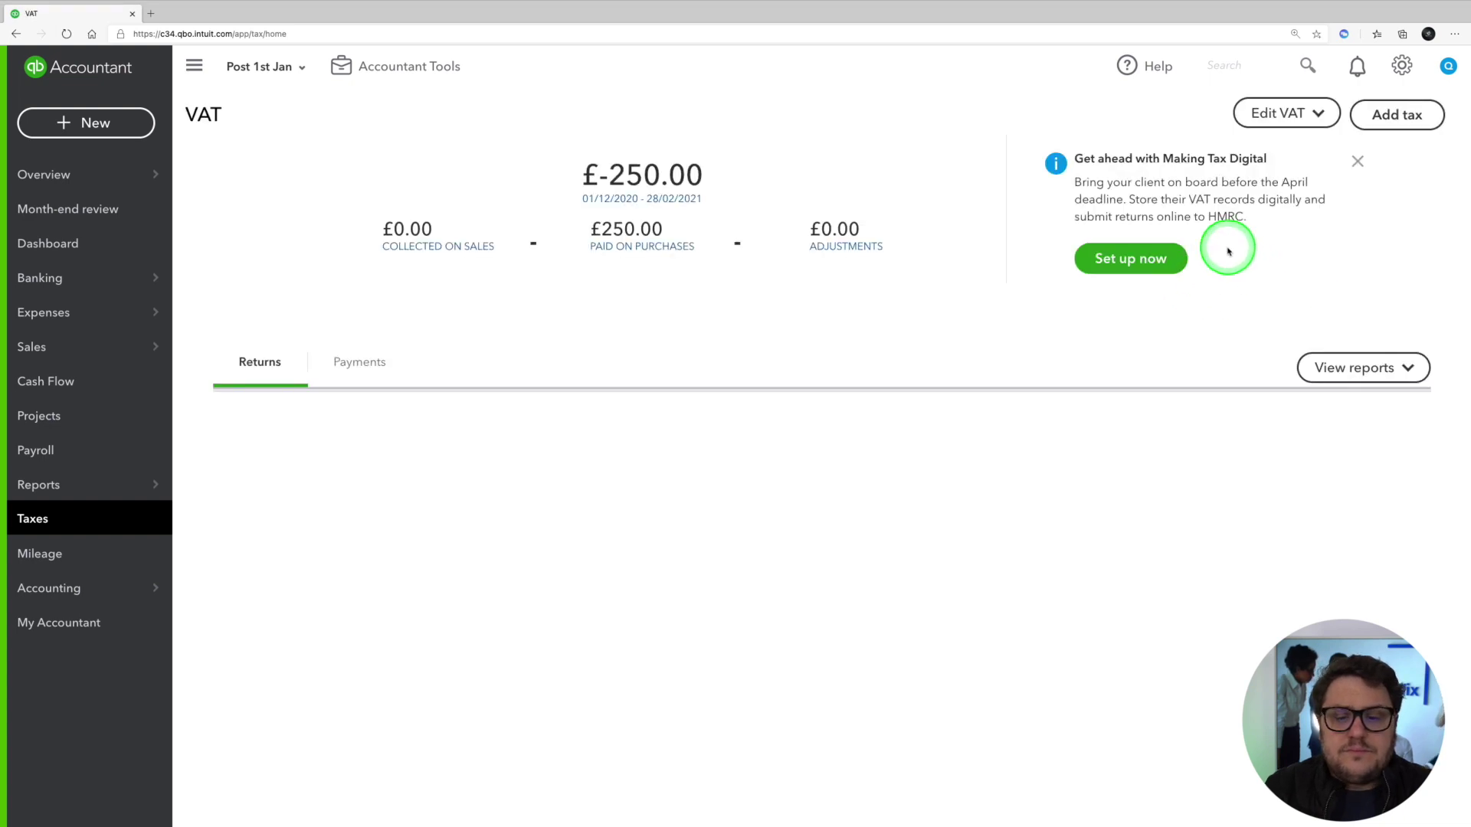
left_click(1310, 115)
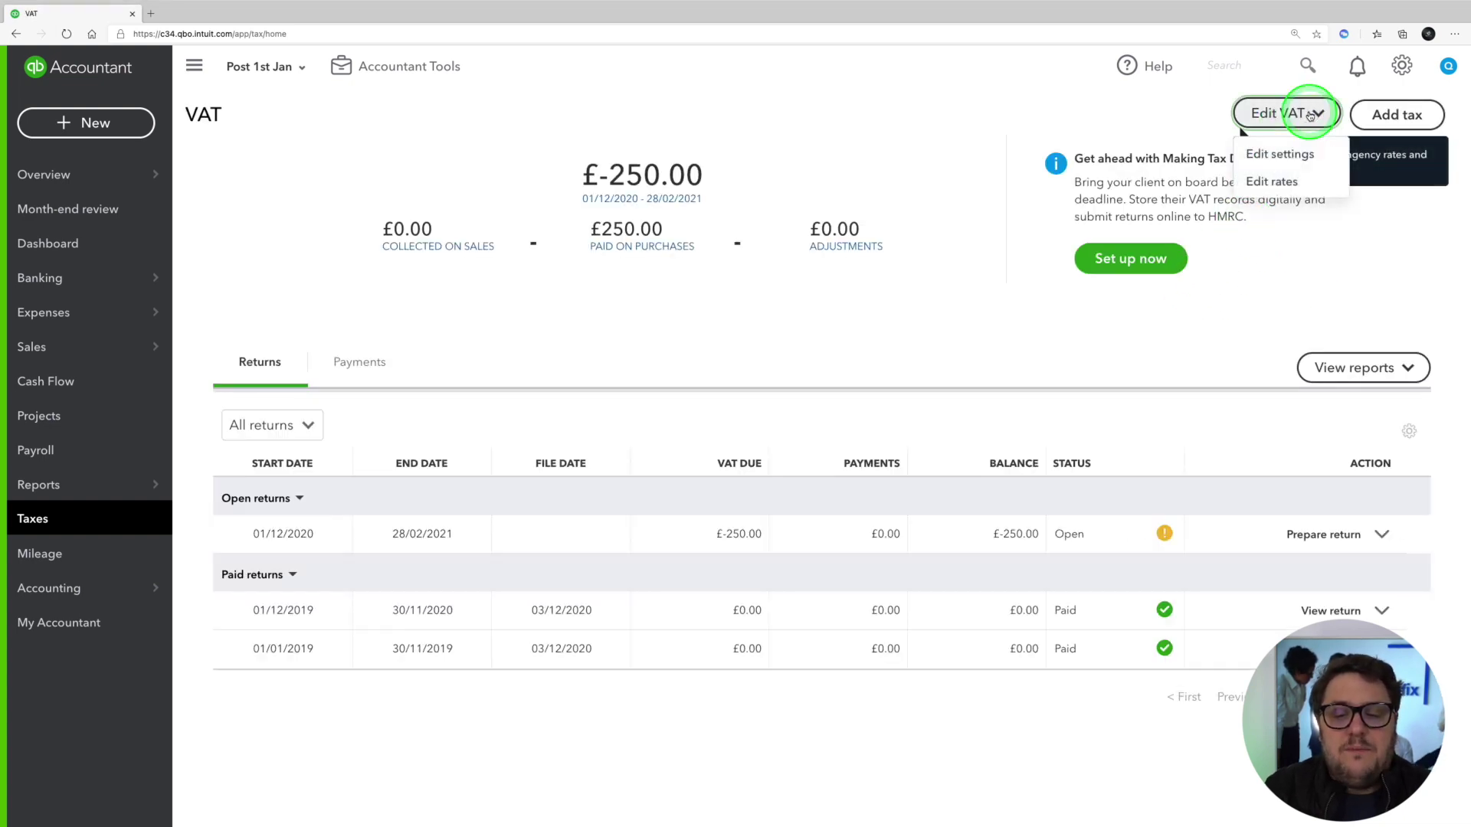
left_click(1272, 182)
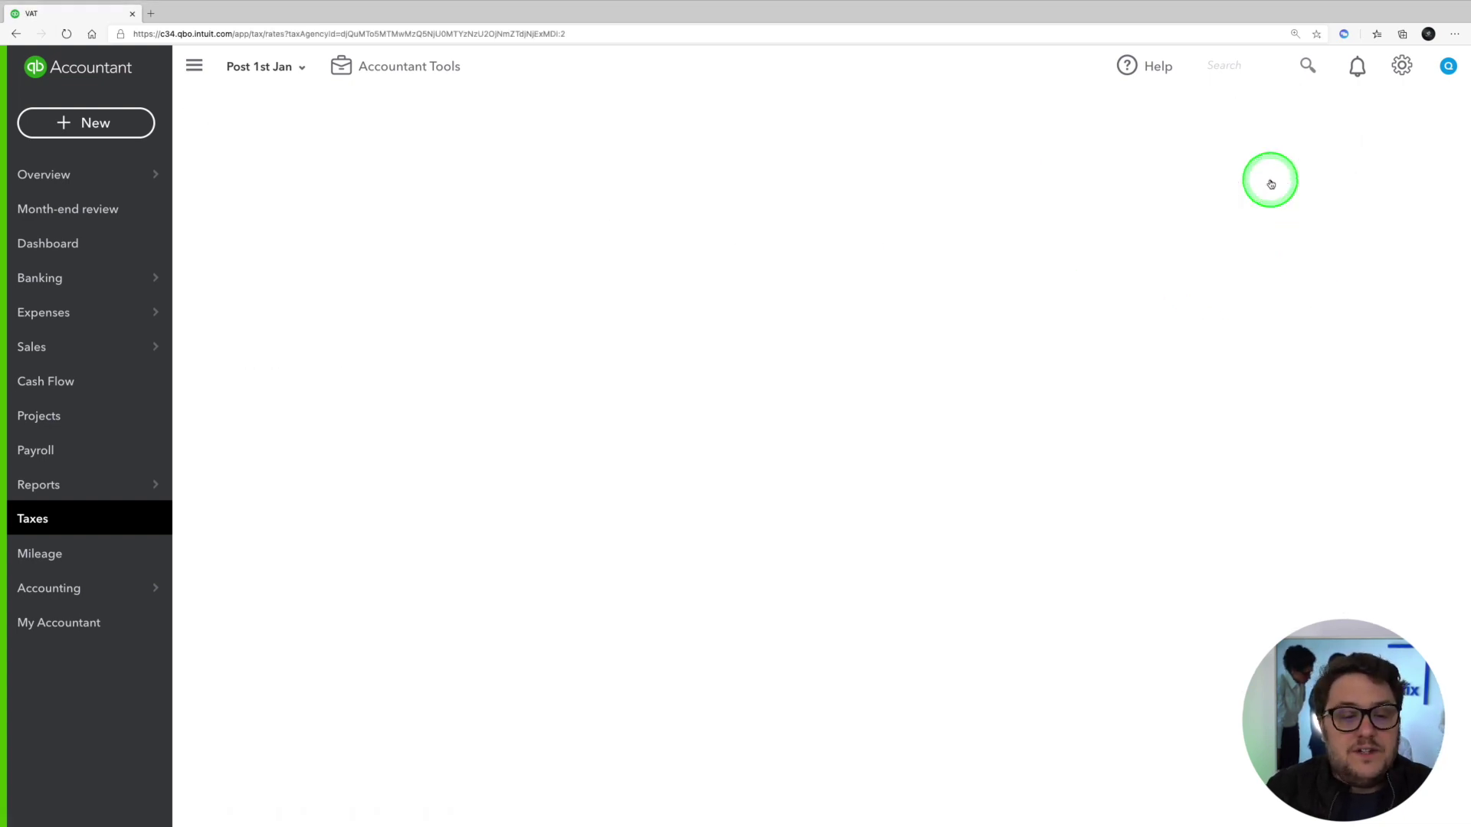
left_click(1093, 194)
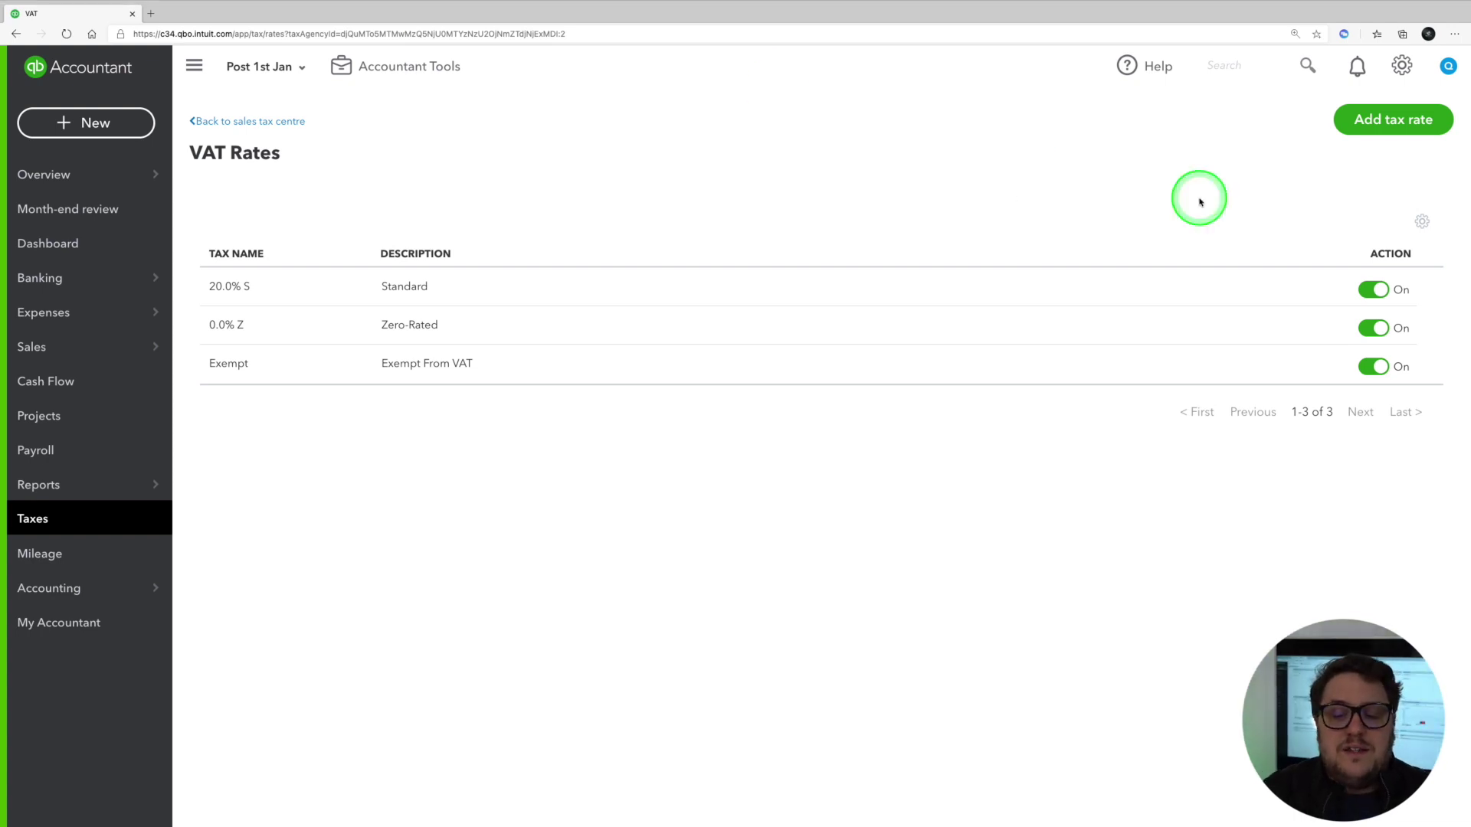
left_click(1427, 228)
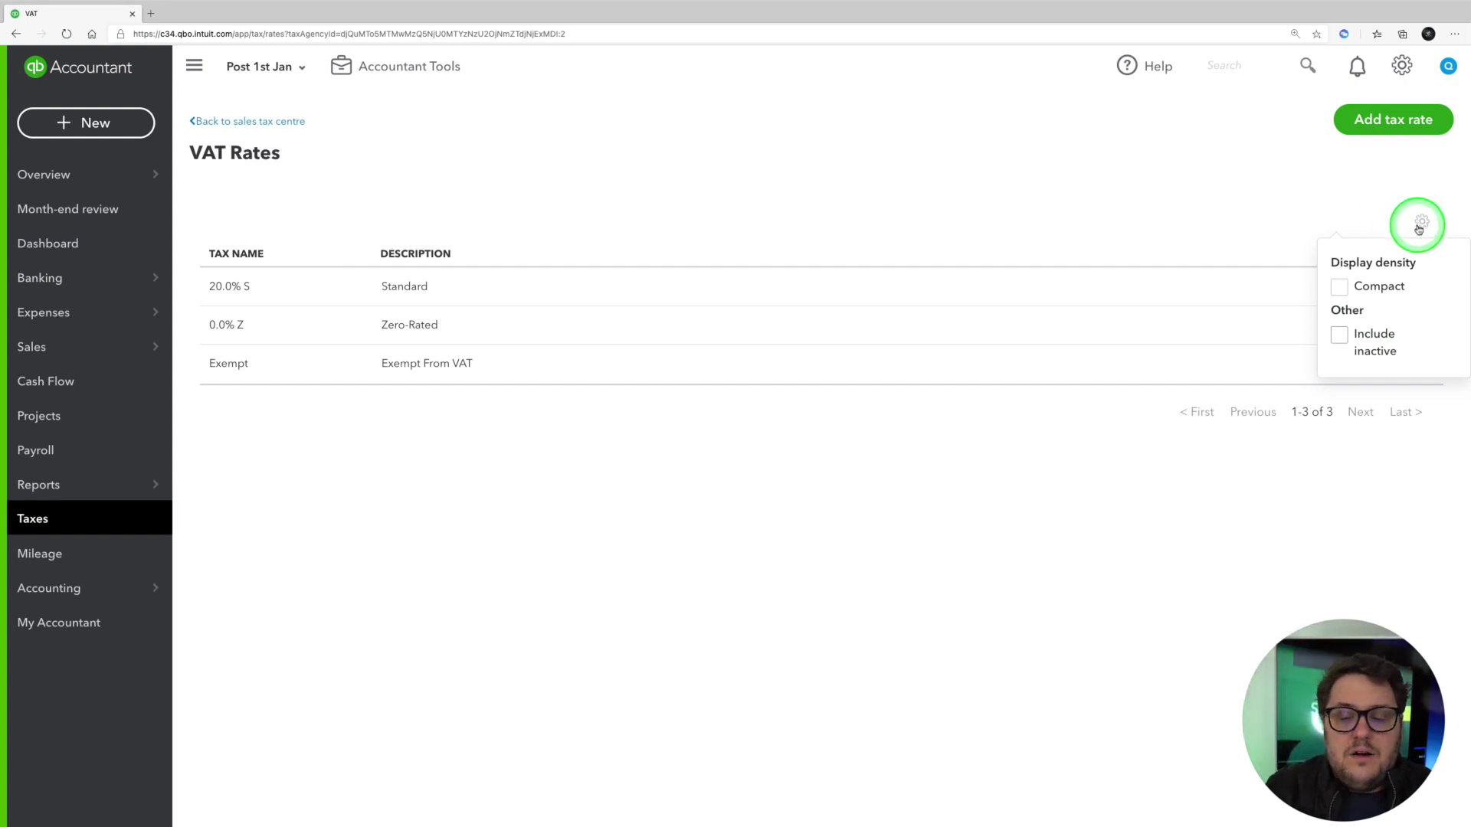
left_click(1339, 335)
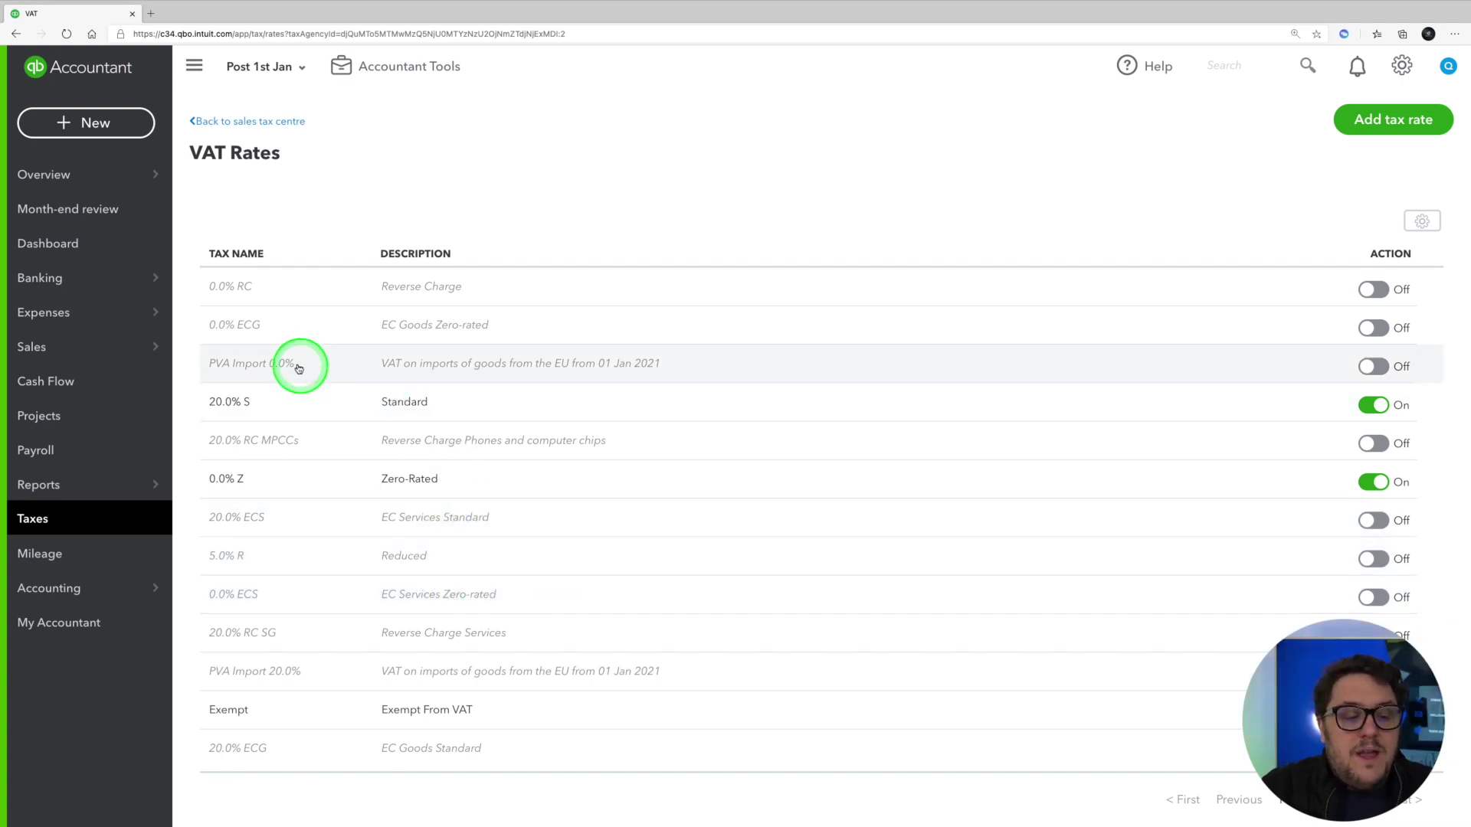
Step: Switch on the PVA Import 0.0% and PVA Import 20.0% rates and hide the inactive rates again
left_click(1379, 367)
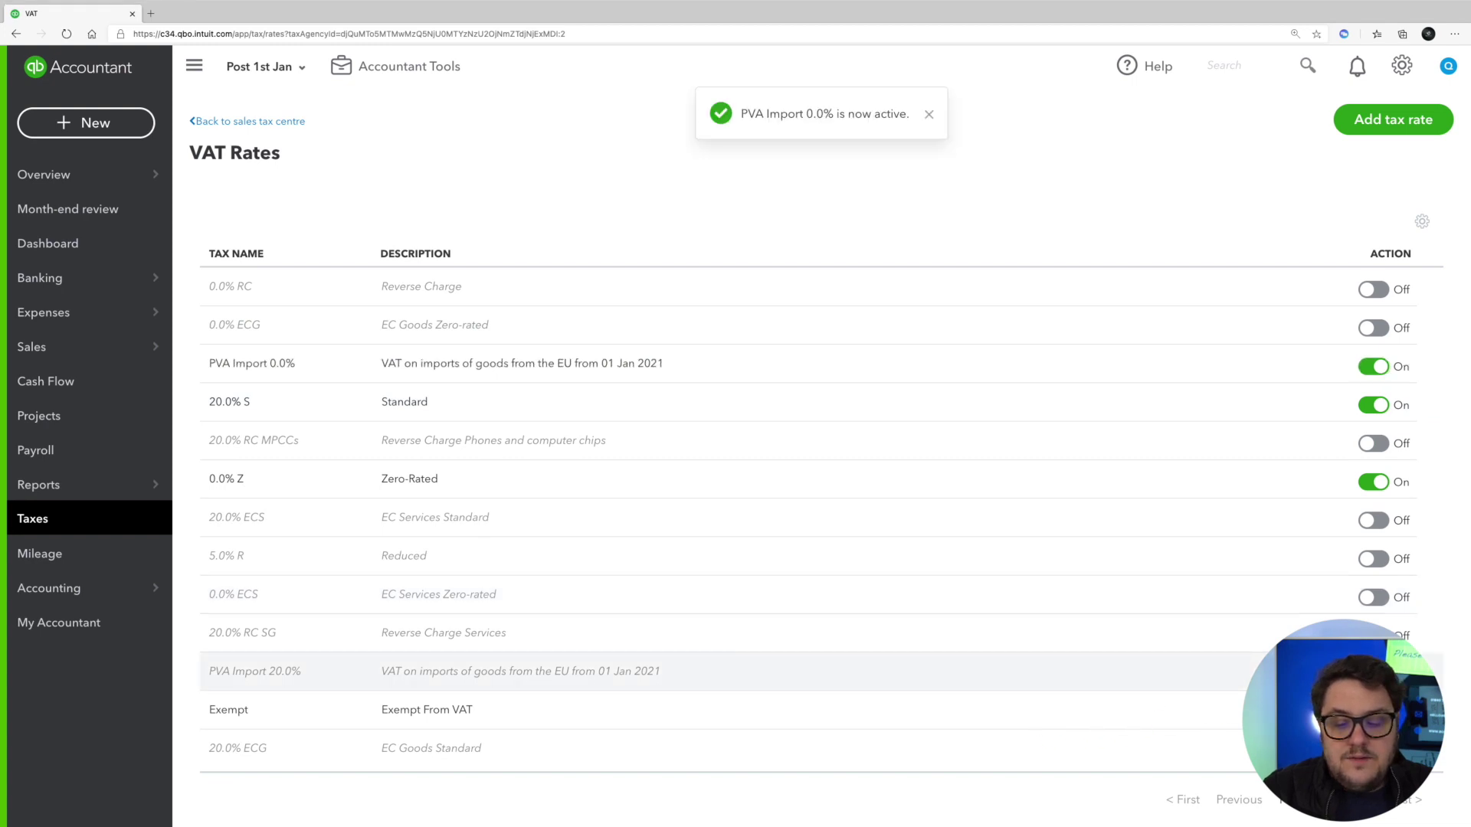
left_click(1379, 672)
left_click(1419, 224)
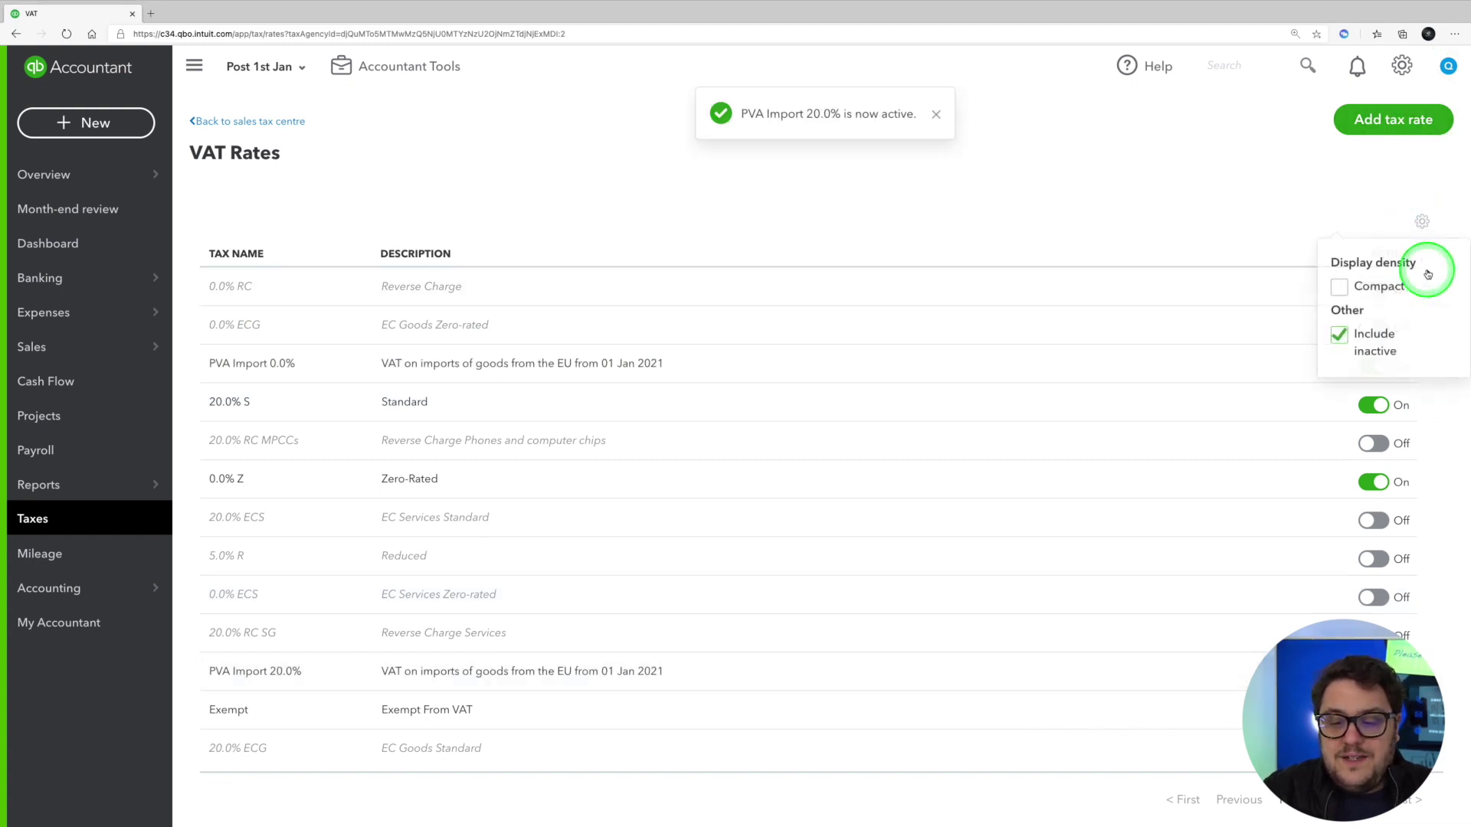
left_click(1340, 335)
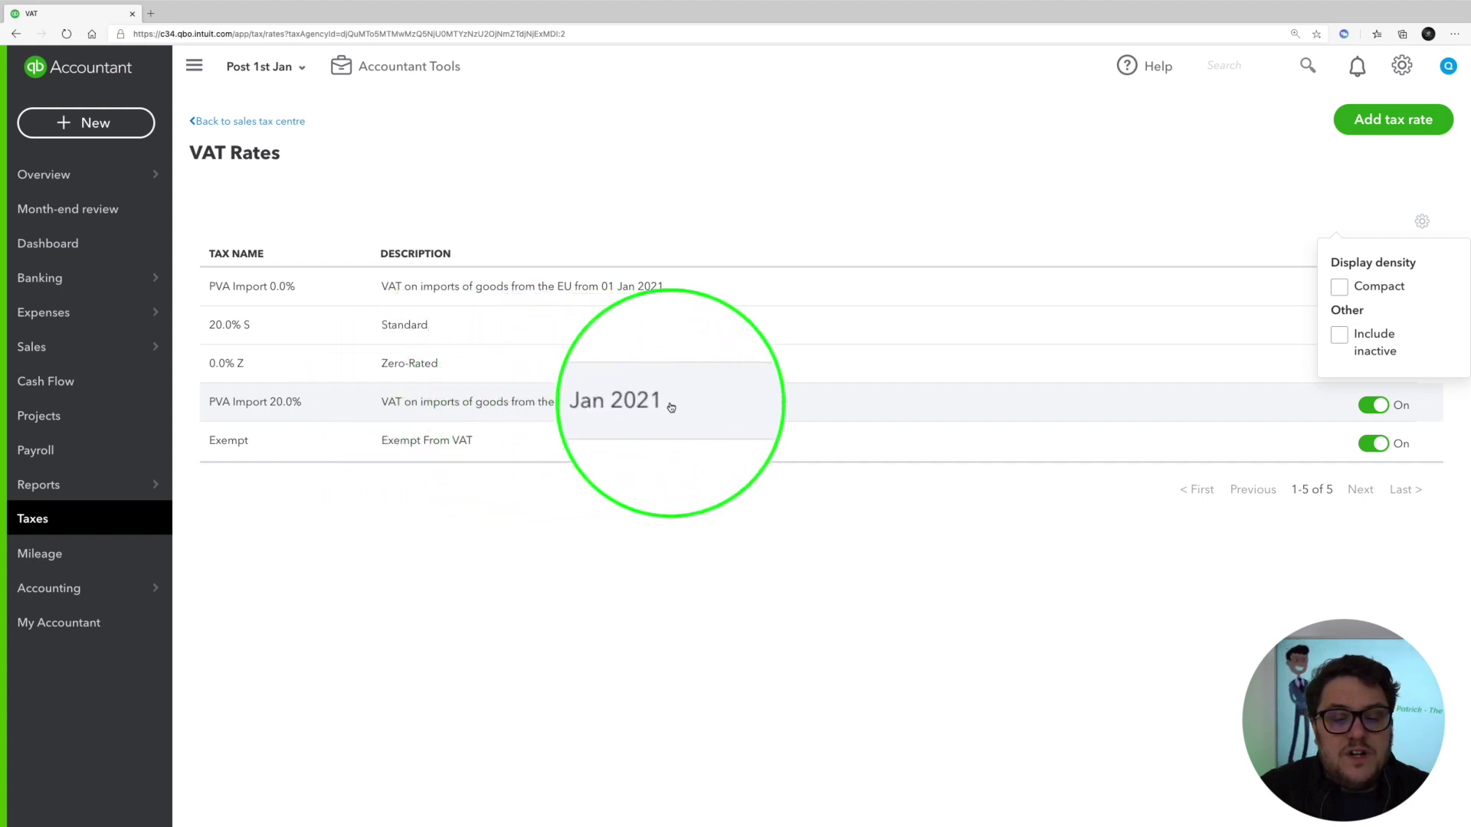
left_click(1423, 219)
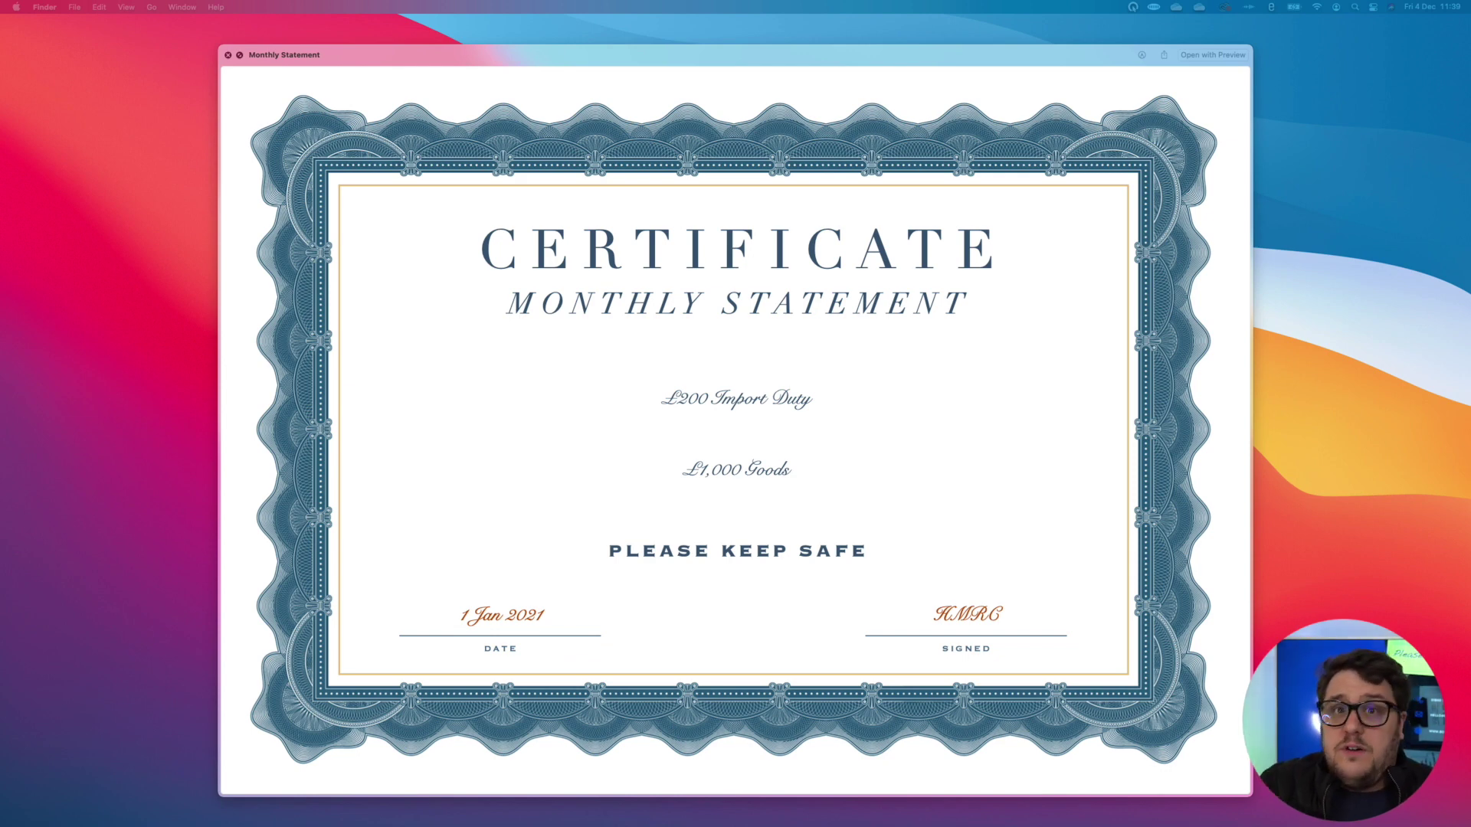
Step: Switch from the monthly statement to the blank QuickBooks expense and enter 123 as its reference number
key("ctrl+Right")
left_click(659, 290)
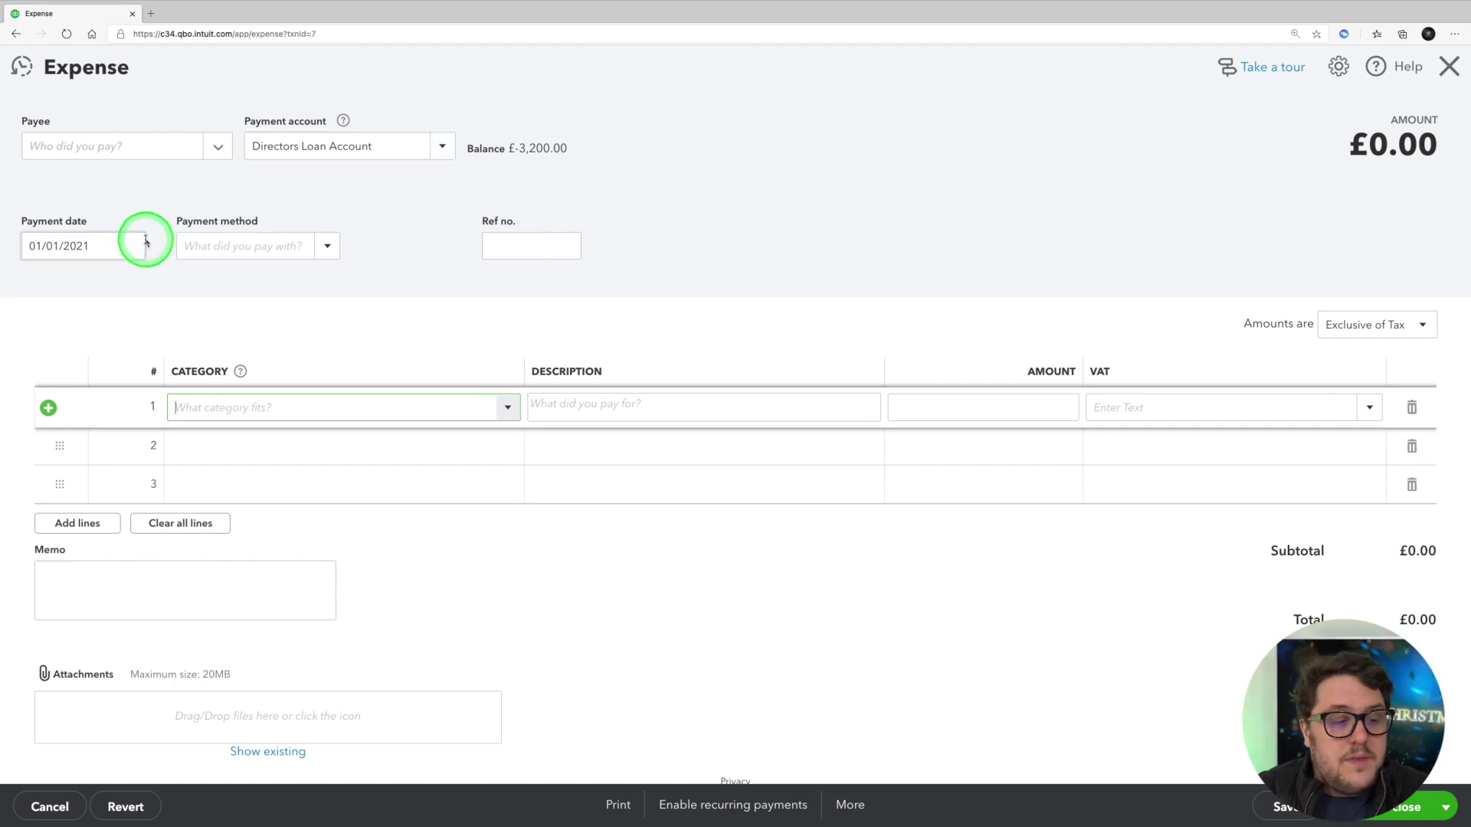
left_click(66, 249)
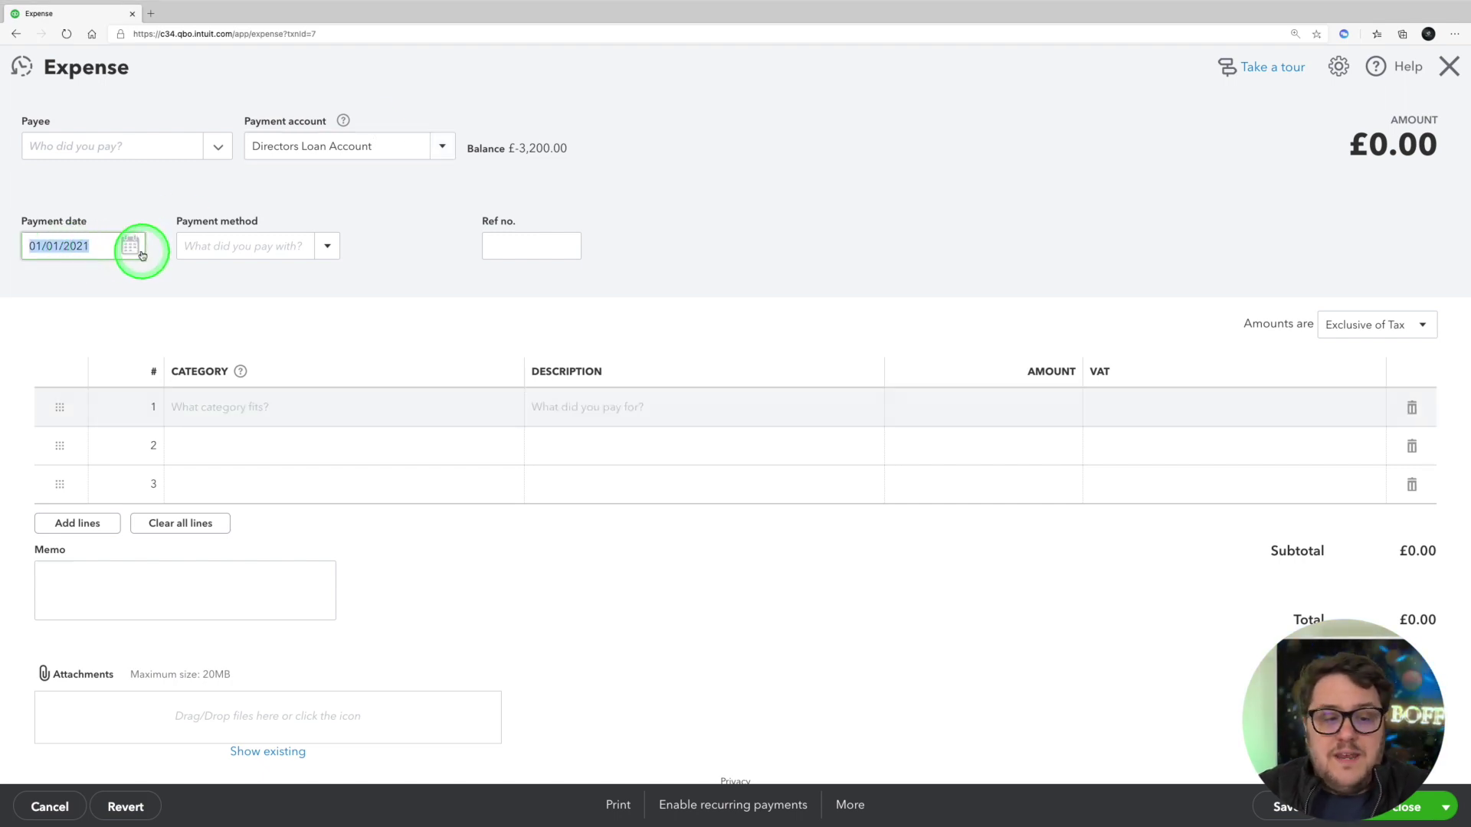
left_click(534, 247)
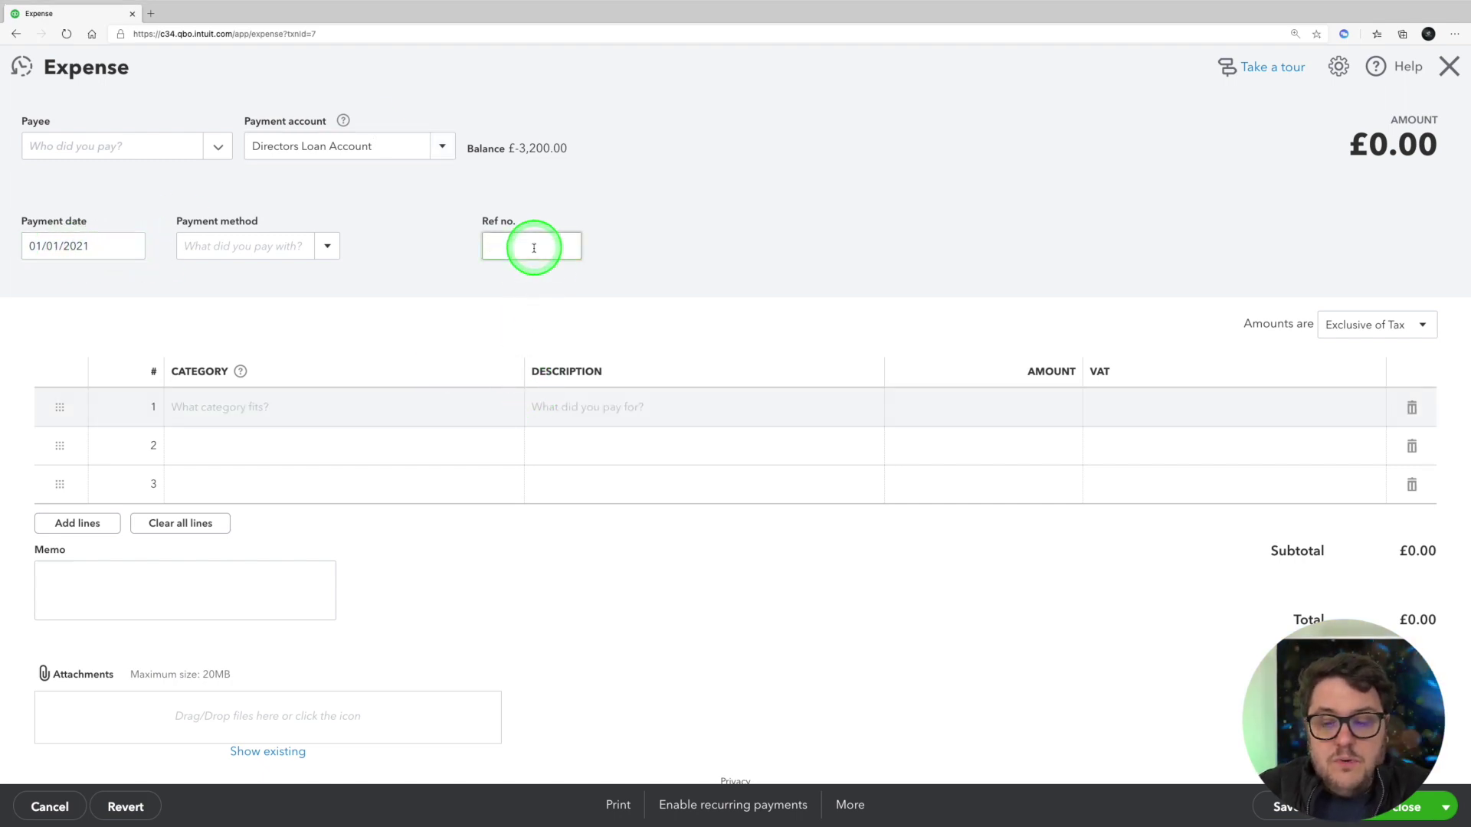
left_click(224, 409)
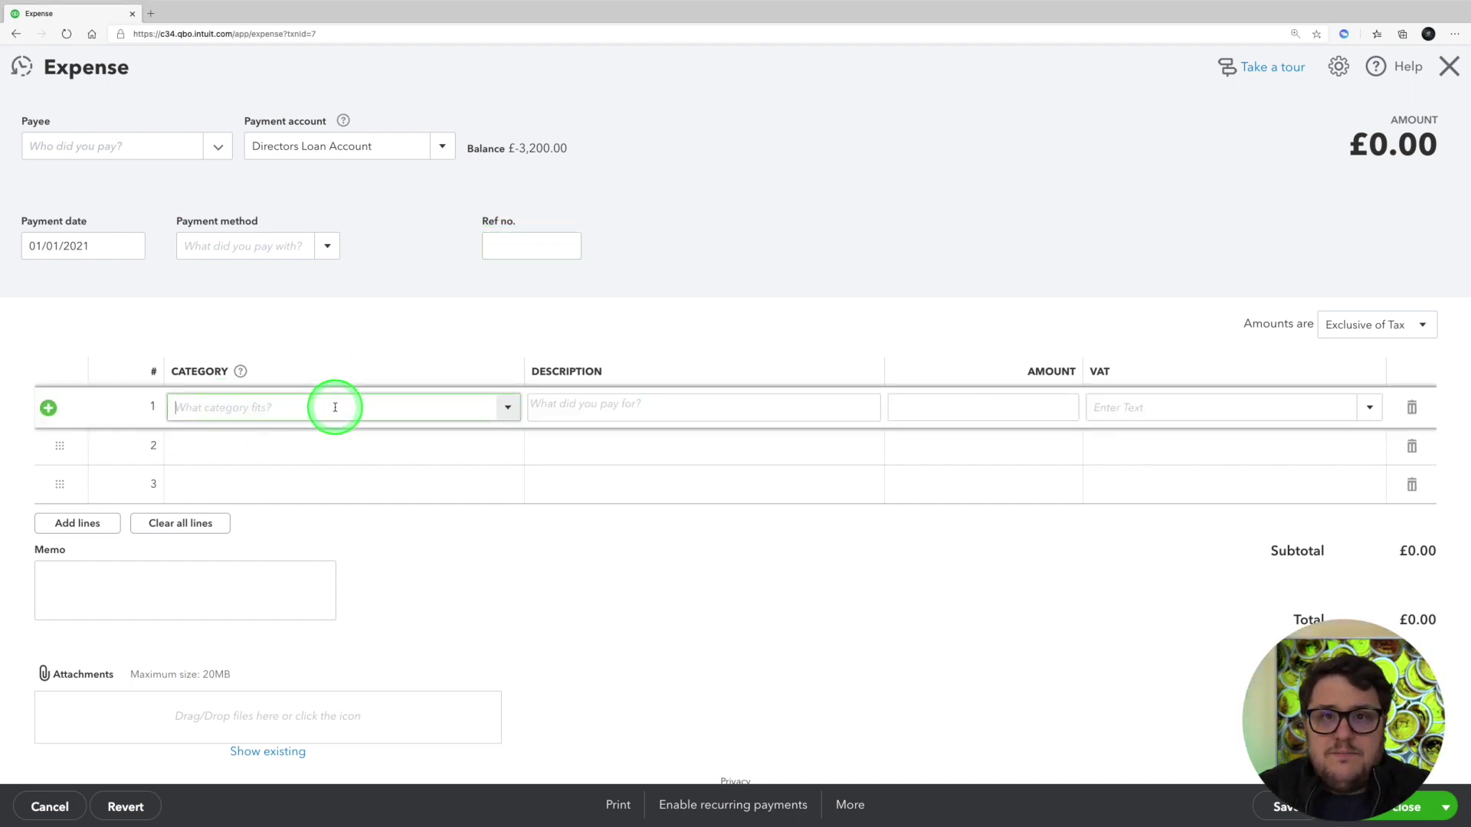
left_click(513, 245)
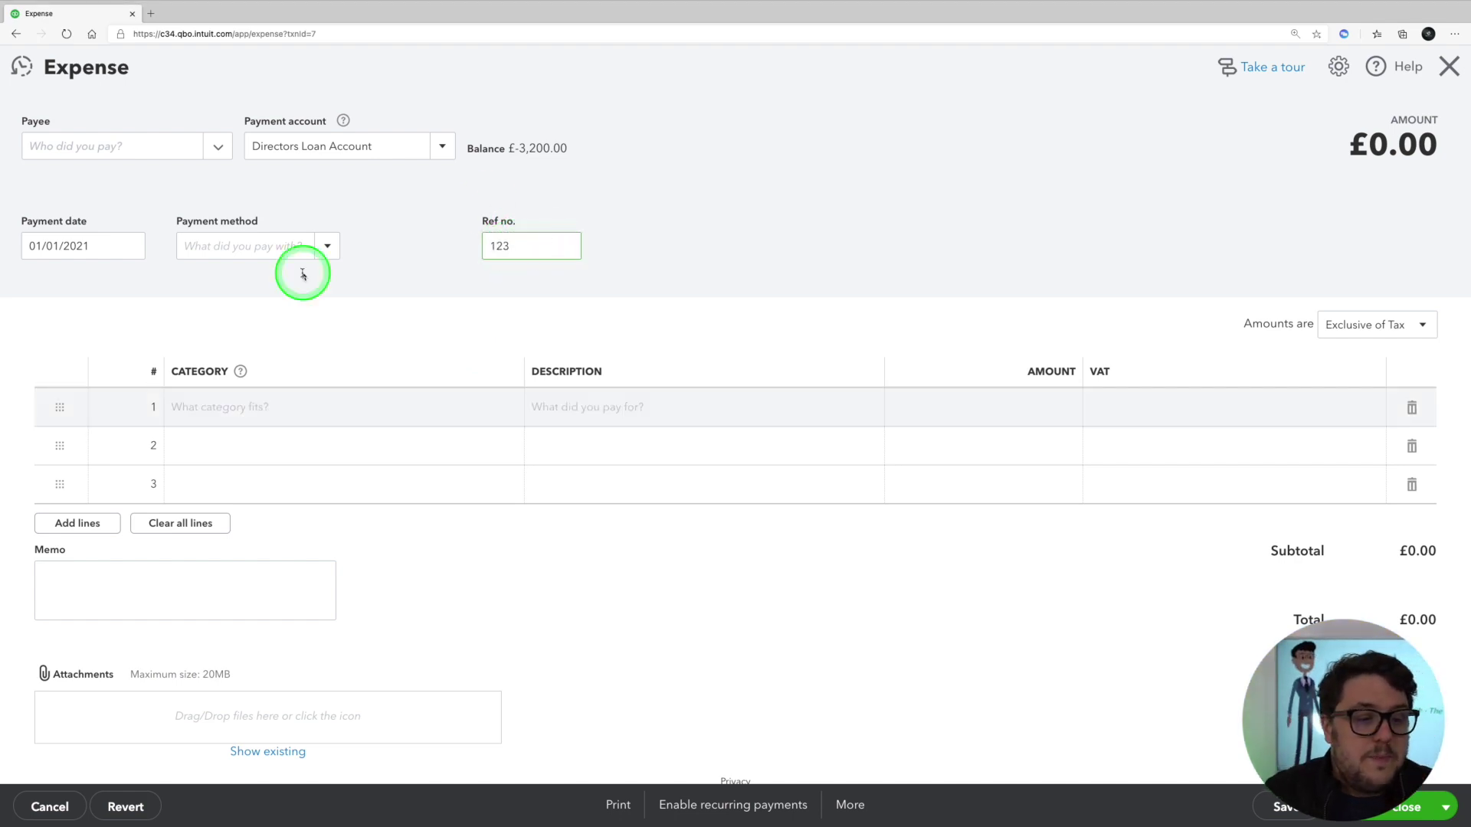
Step: Fill in the first expense line with the cost-of-sales category Purchases, amount 1,000.00 and VAT rate PVA Import 20.0%
left_click(240, 410)
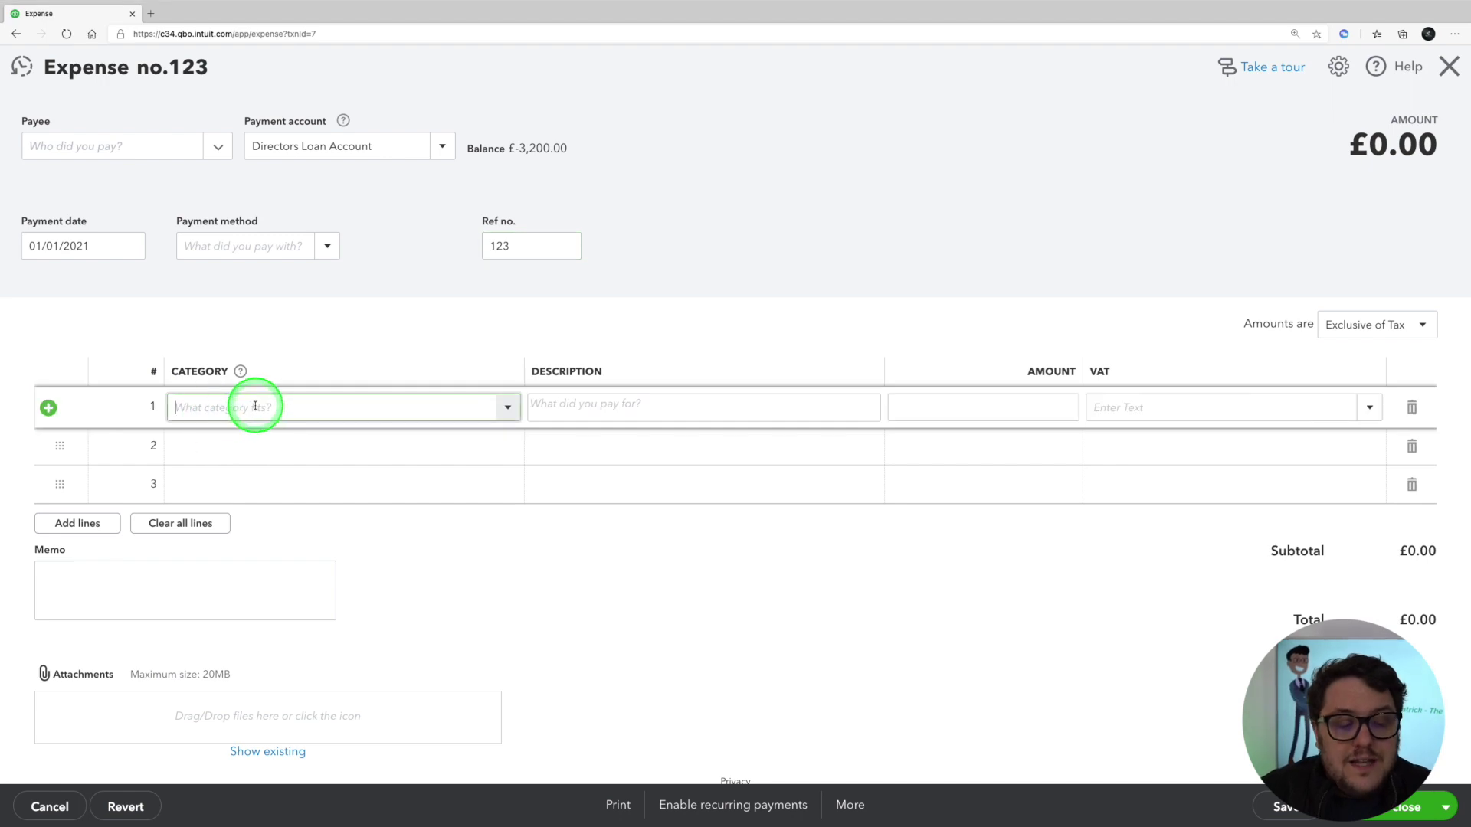
type("pur")
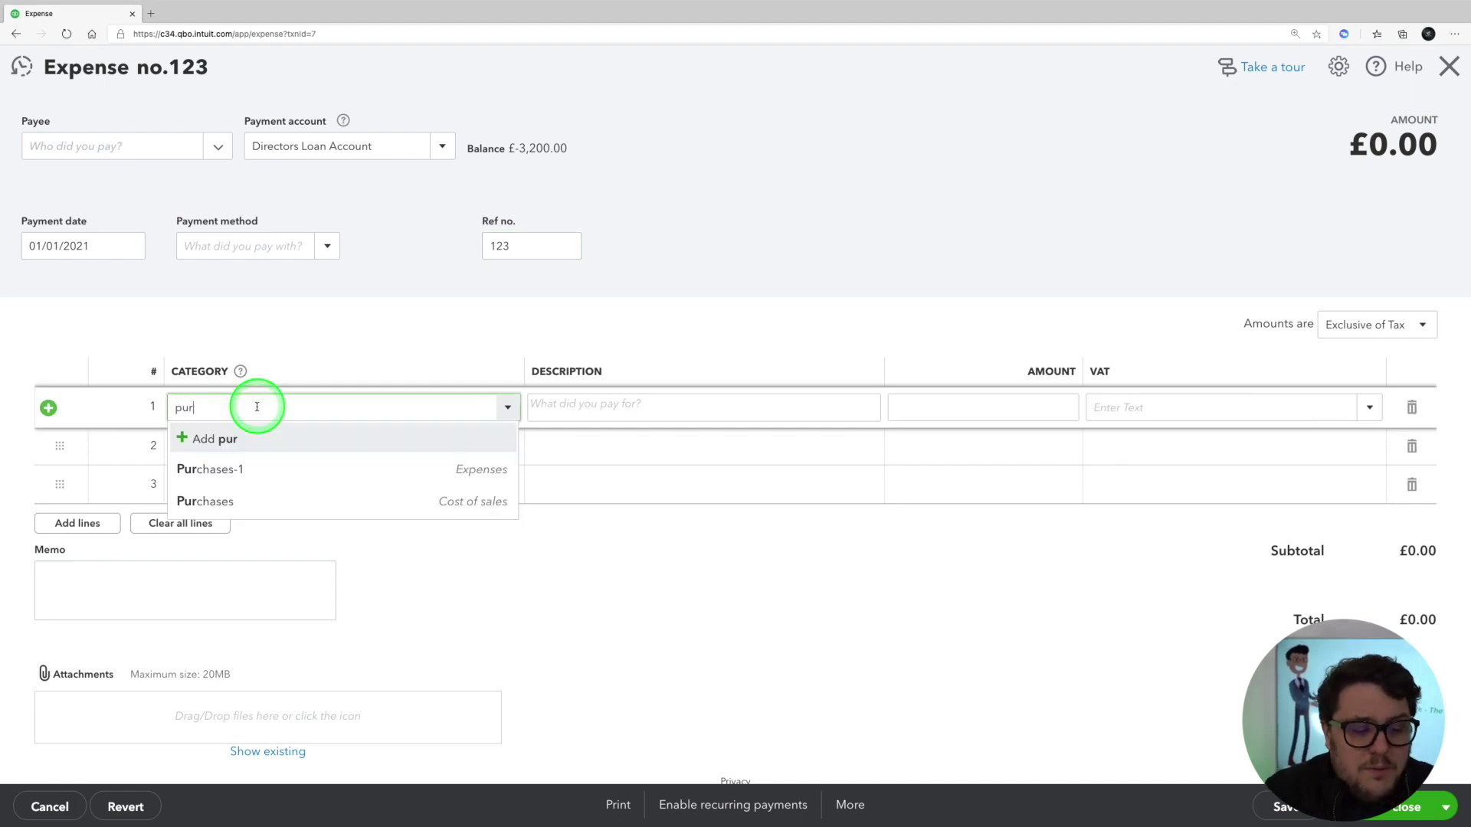
key("Down")
key("Down")
key("Tab")
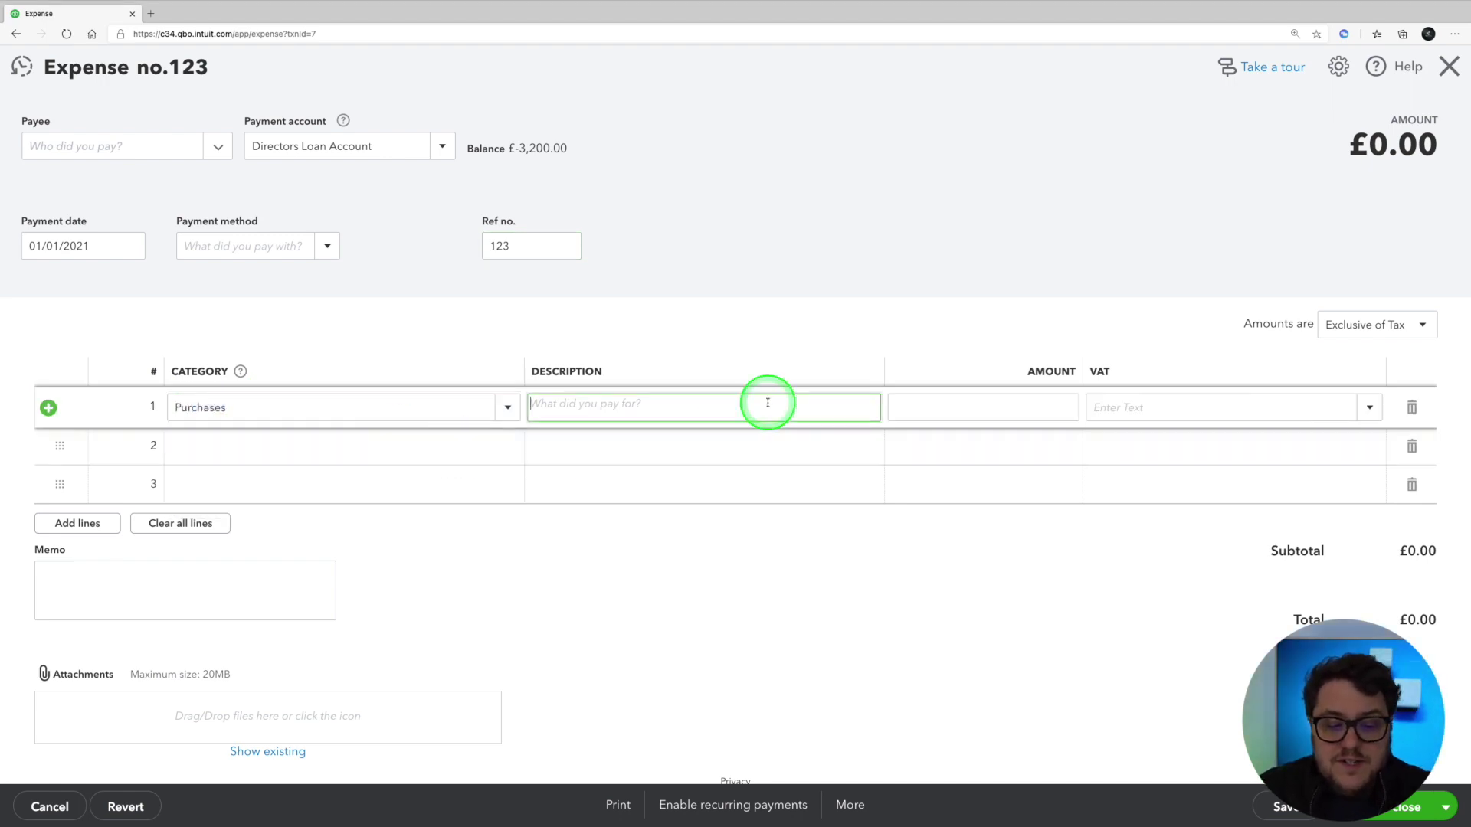
key("Tab")
type("1")
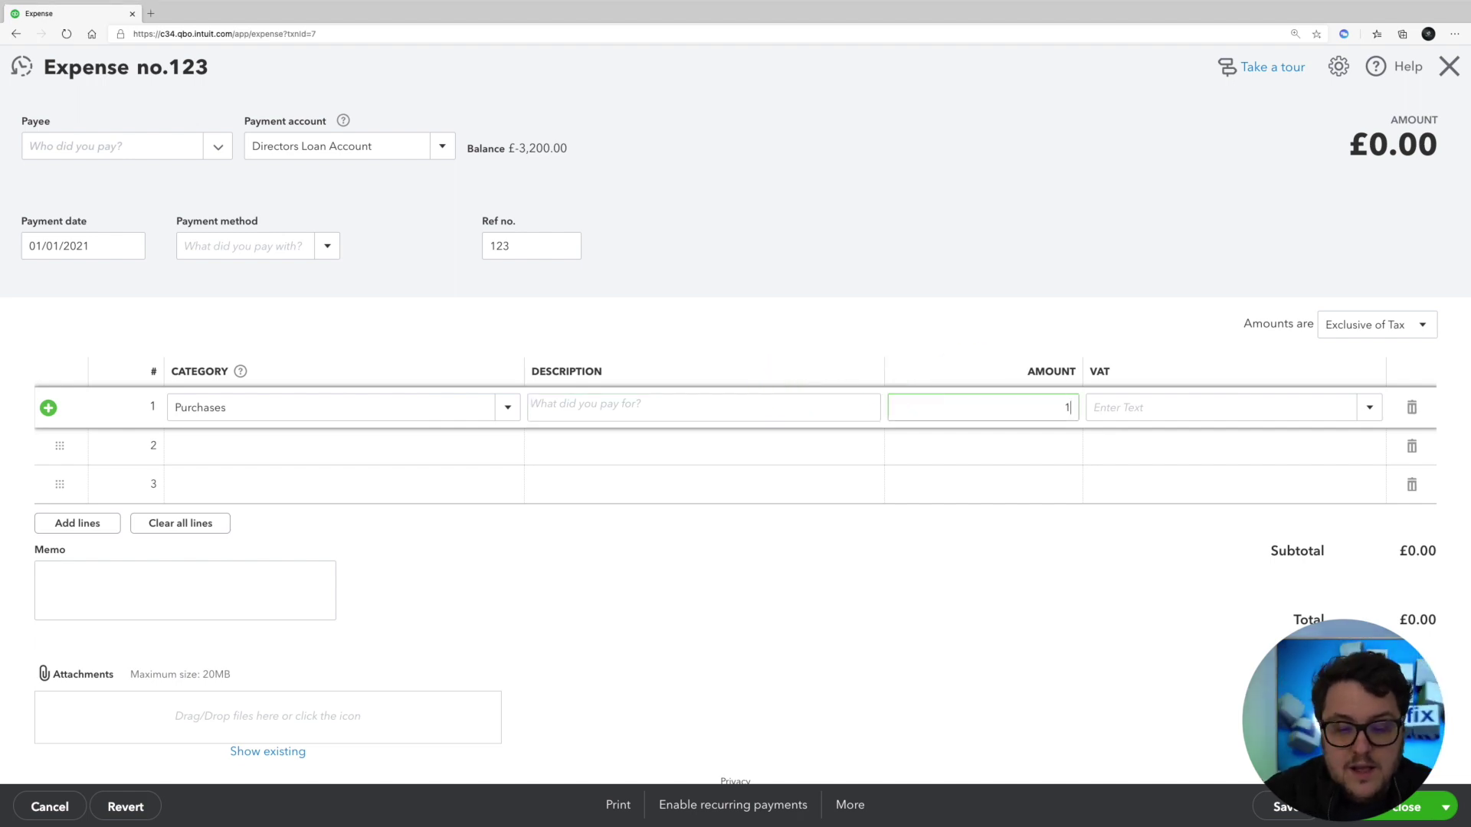
key("Tab")
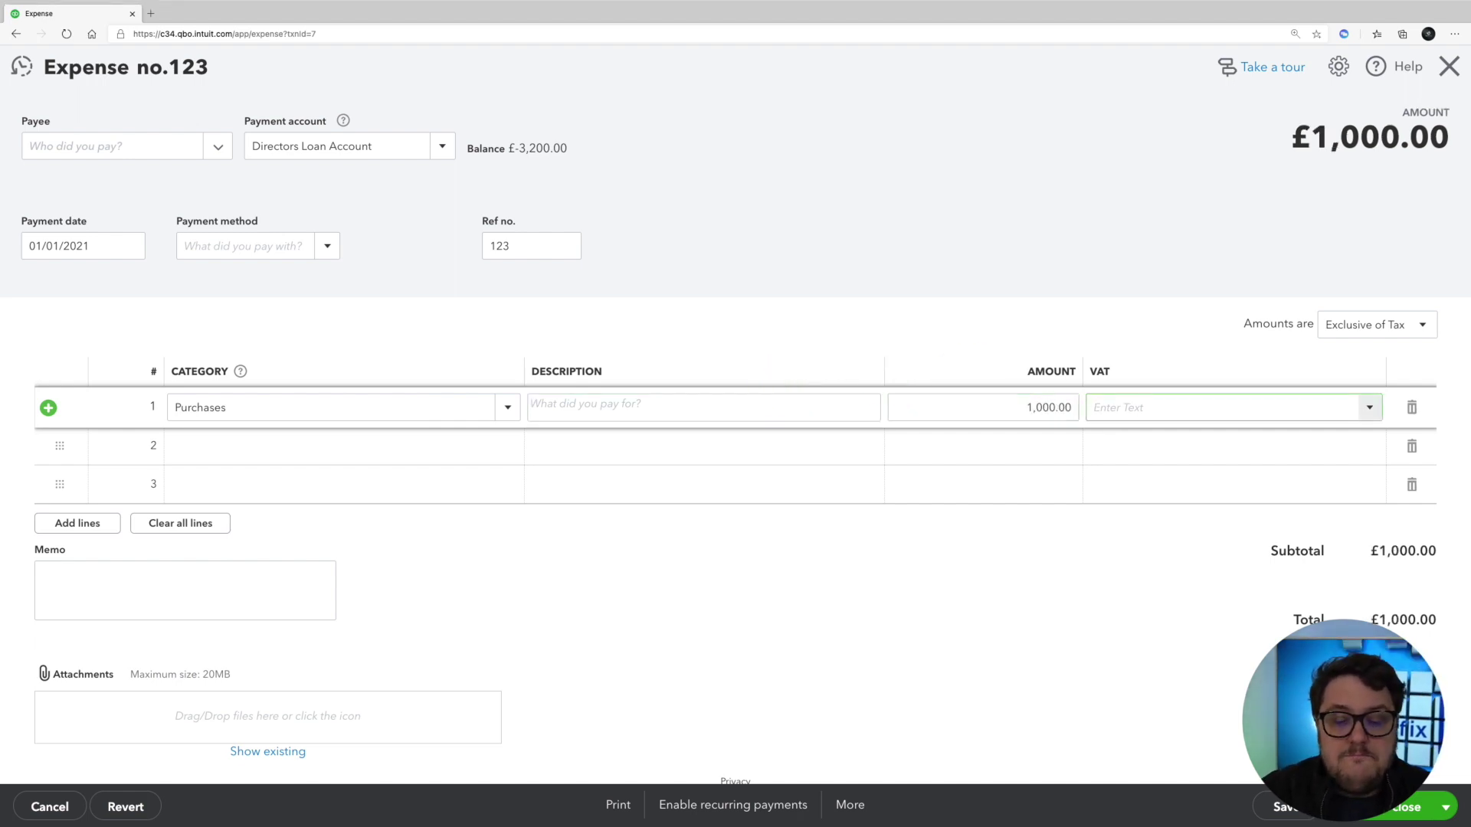
type("20")
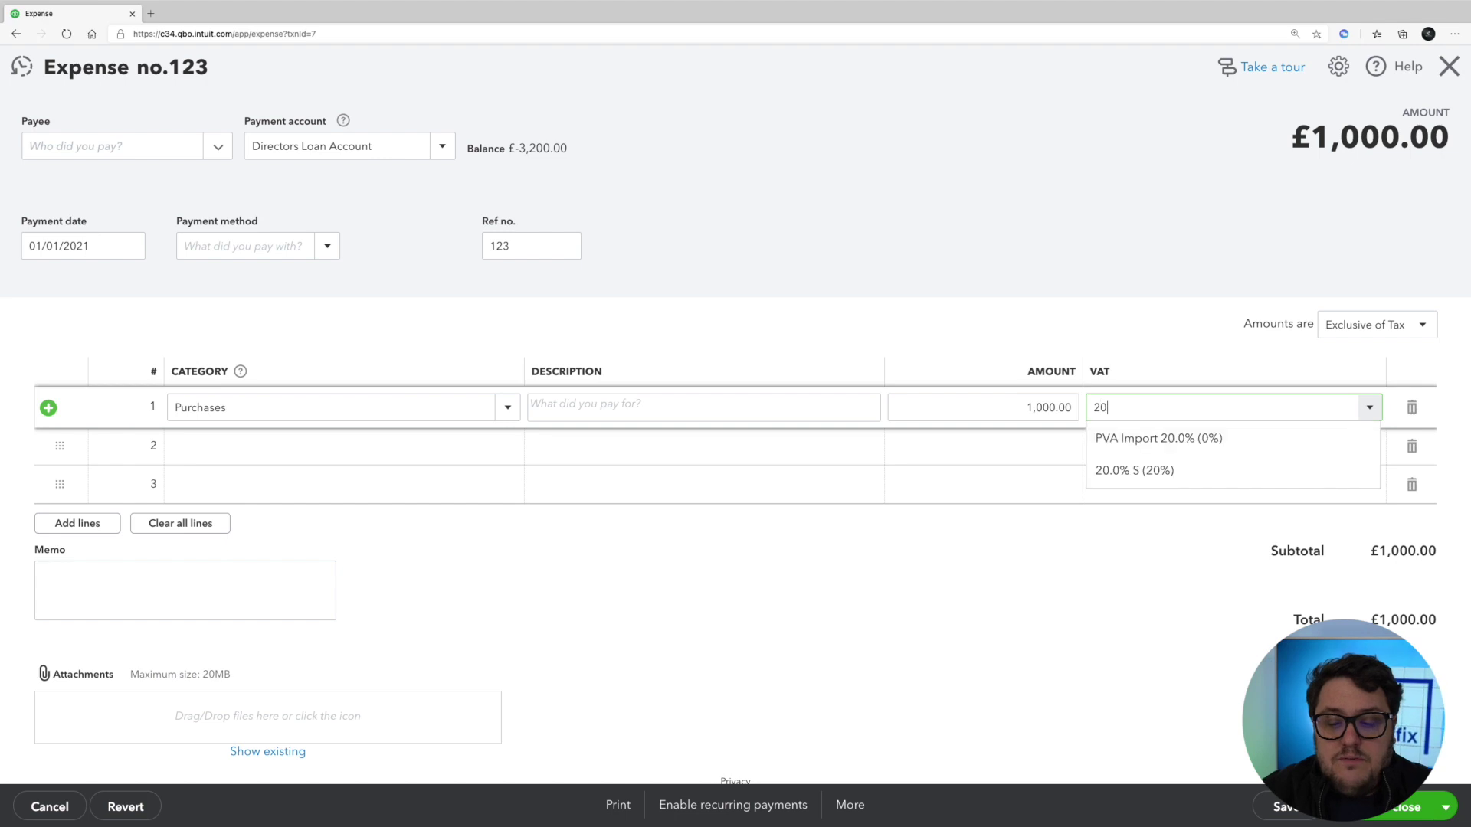
key("Down")
key("Tab")
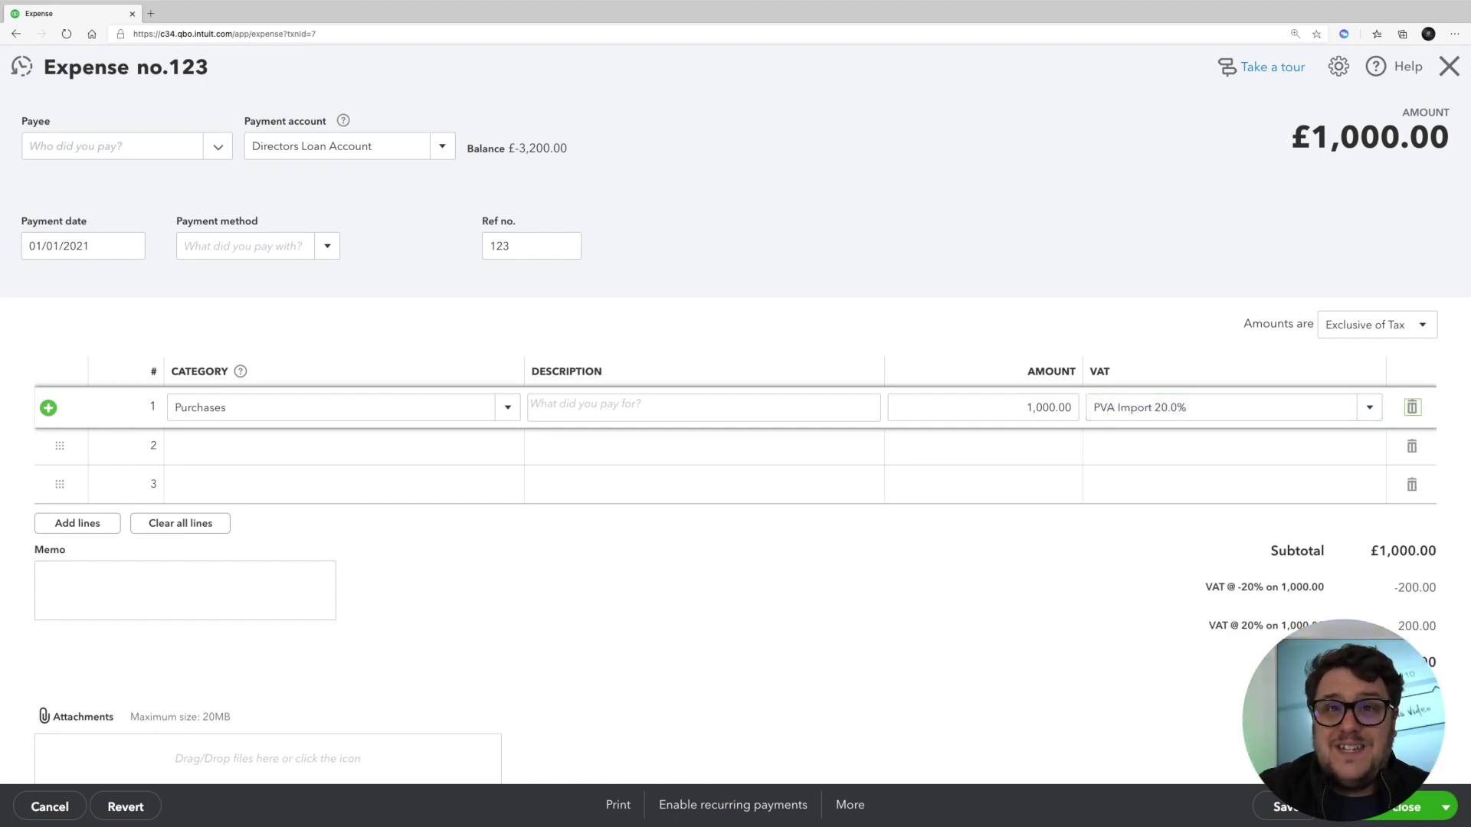
Step: Look over the switched-on rates in Manage VAT rates from the first expense line, close it and return to the line
left_click(1362, 408)
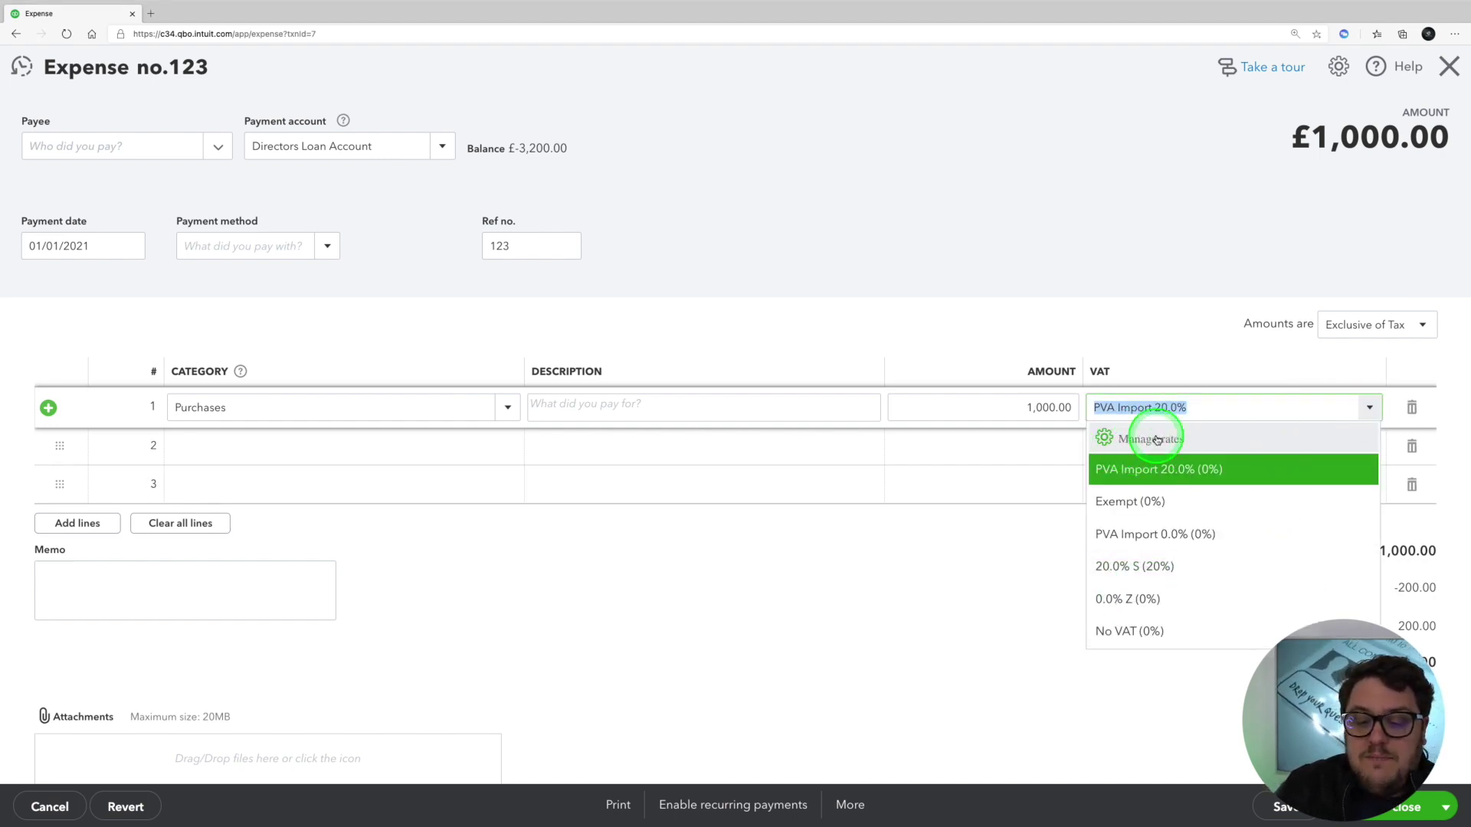
key("BackSpace")
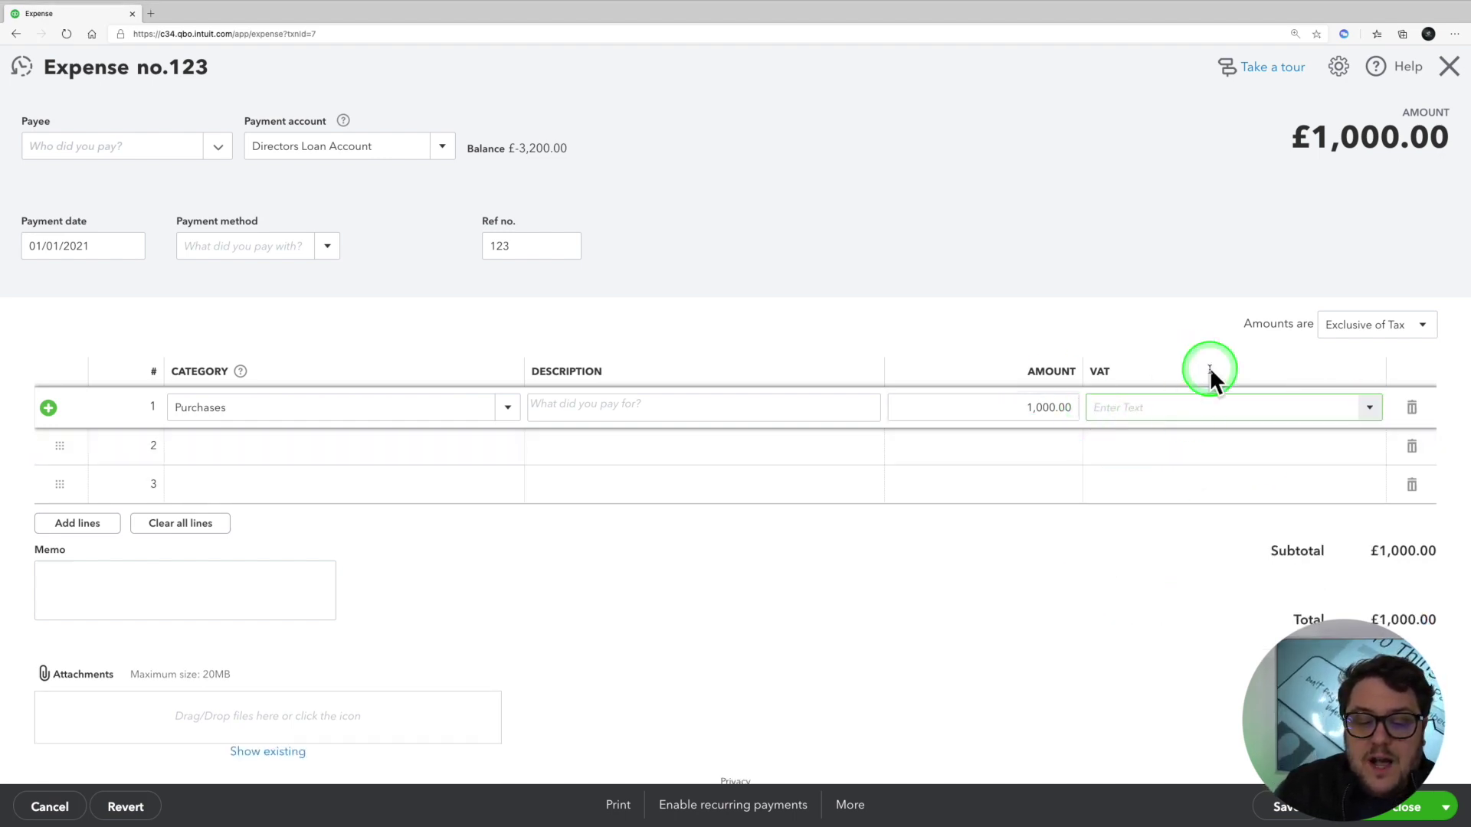
left_click(1212, 406)
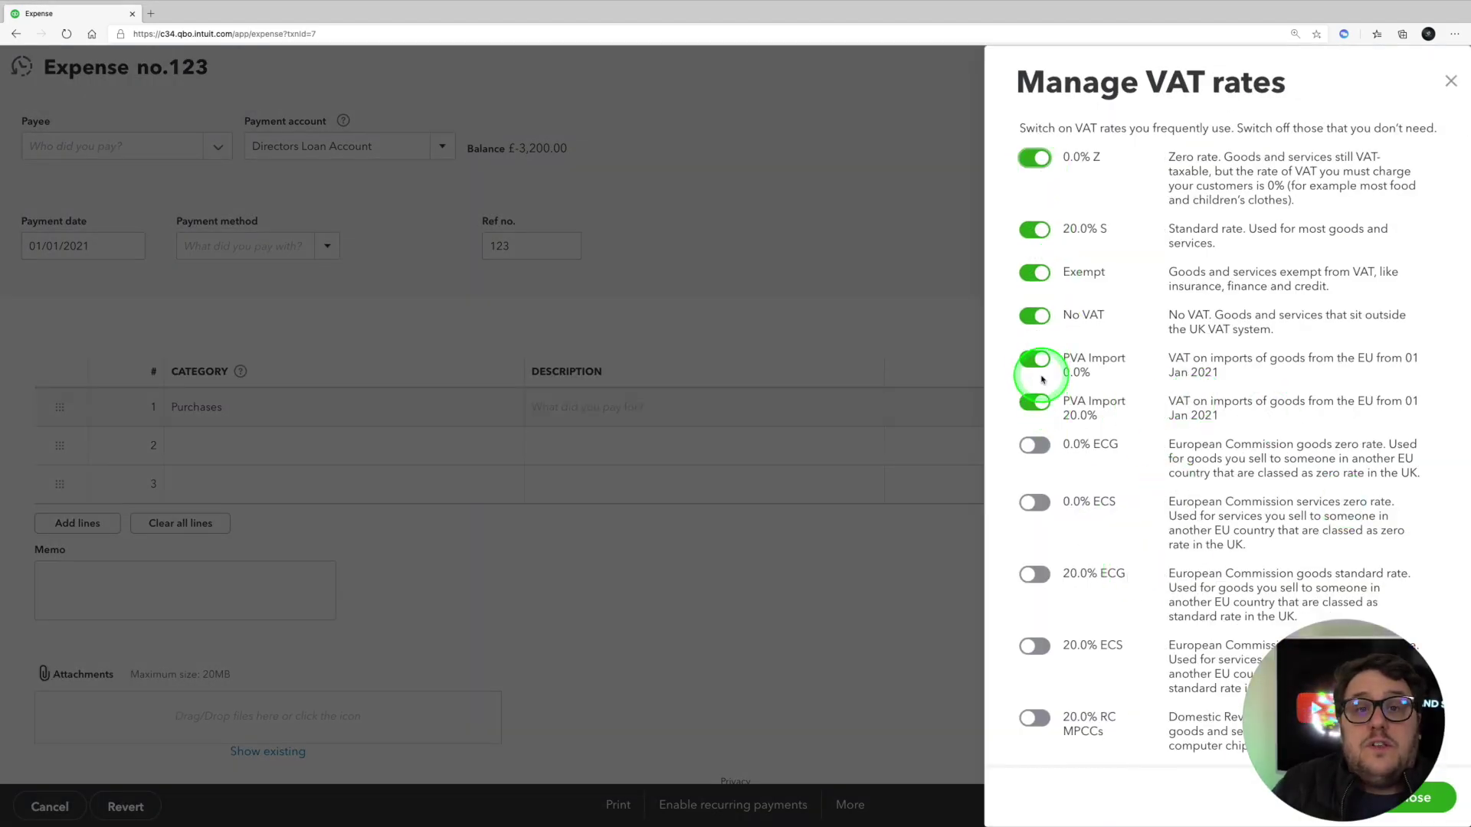
key("Escape")
left_click(1392, 414)
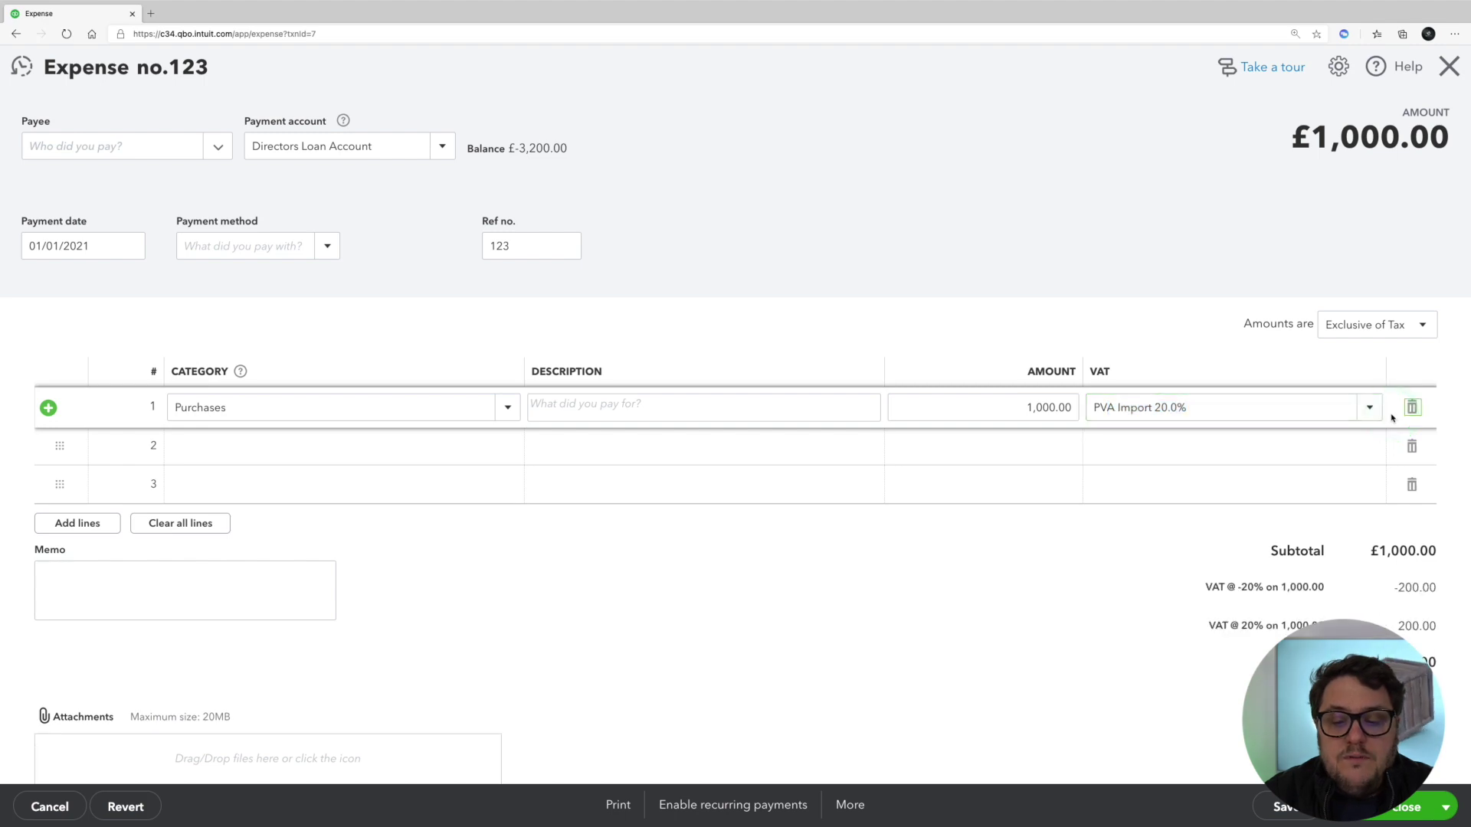
Step: Add a second expense line with the cost-of-sales category Purchases, amount -1,000.00 and No VAT
key("Tab")
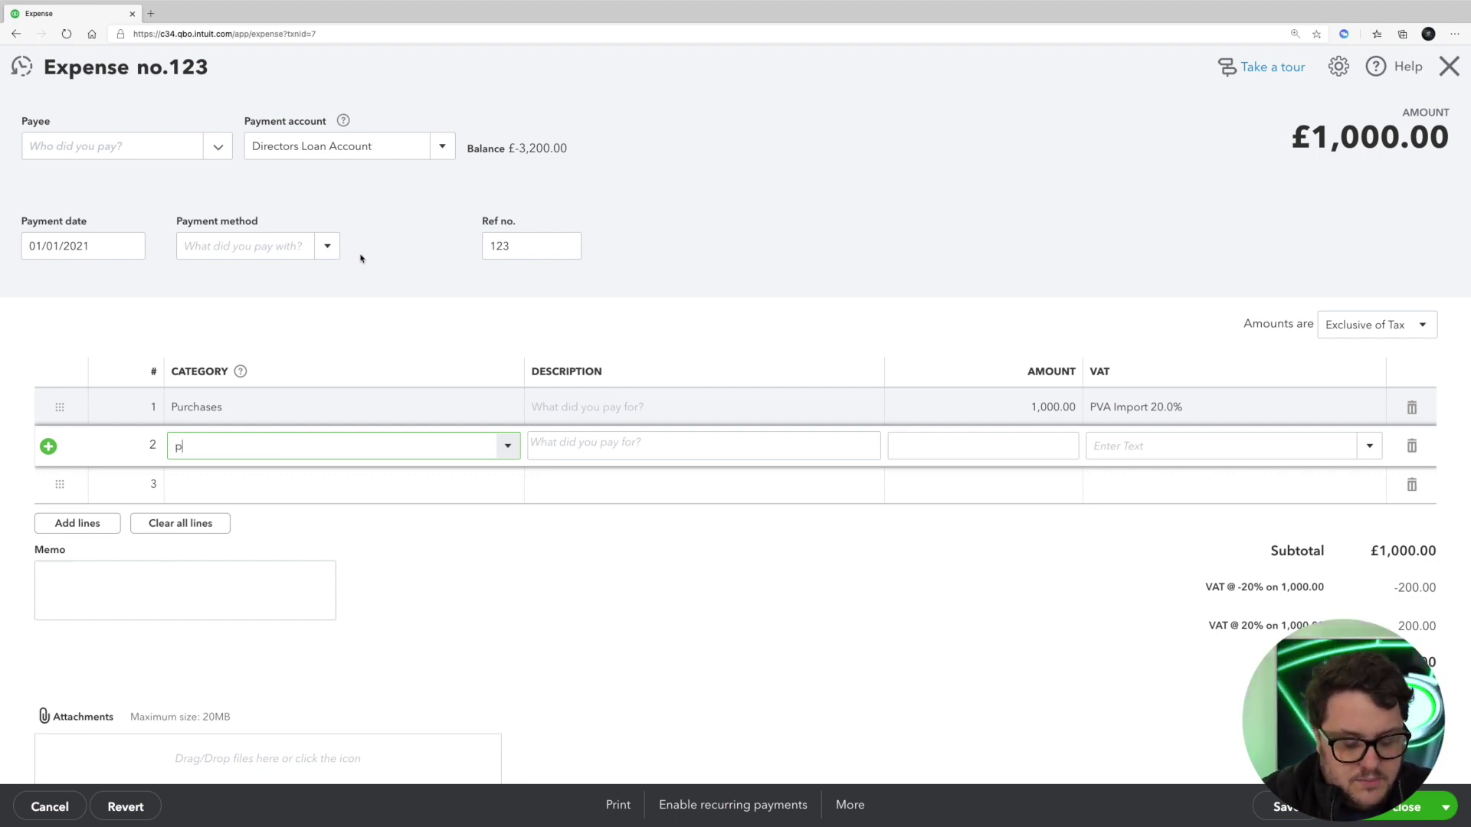
type("ur")
key("Down")
key("Down")
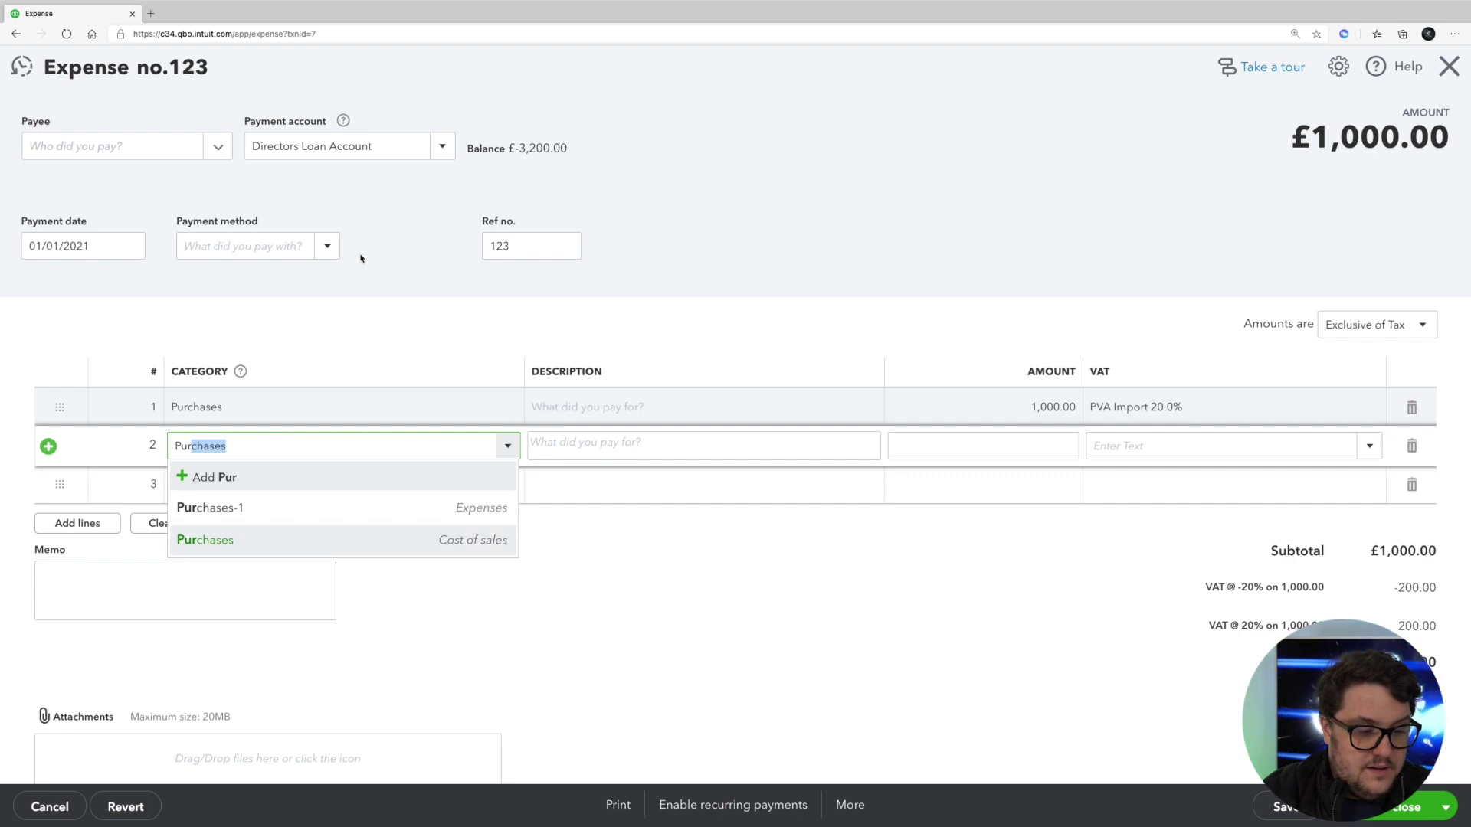
key("Tab")
key("Tab")
type("-1000")
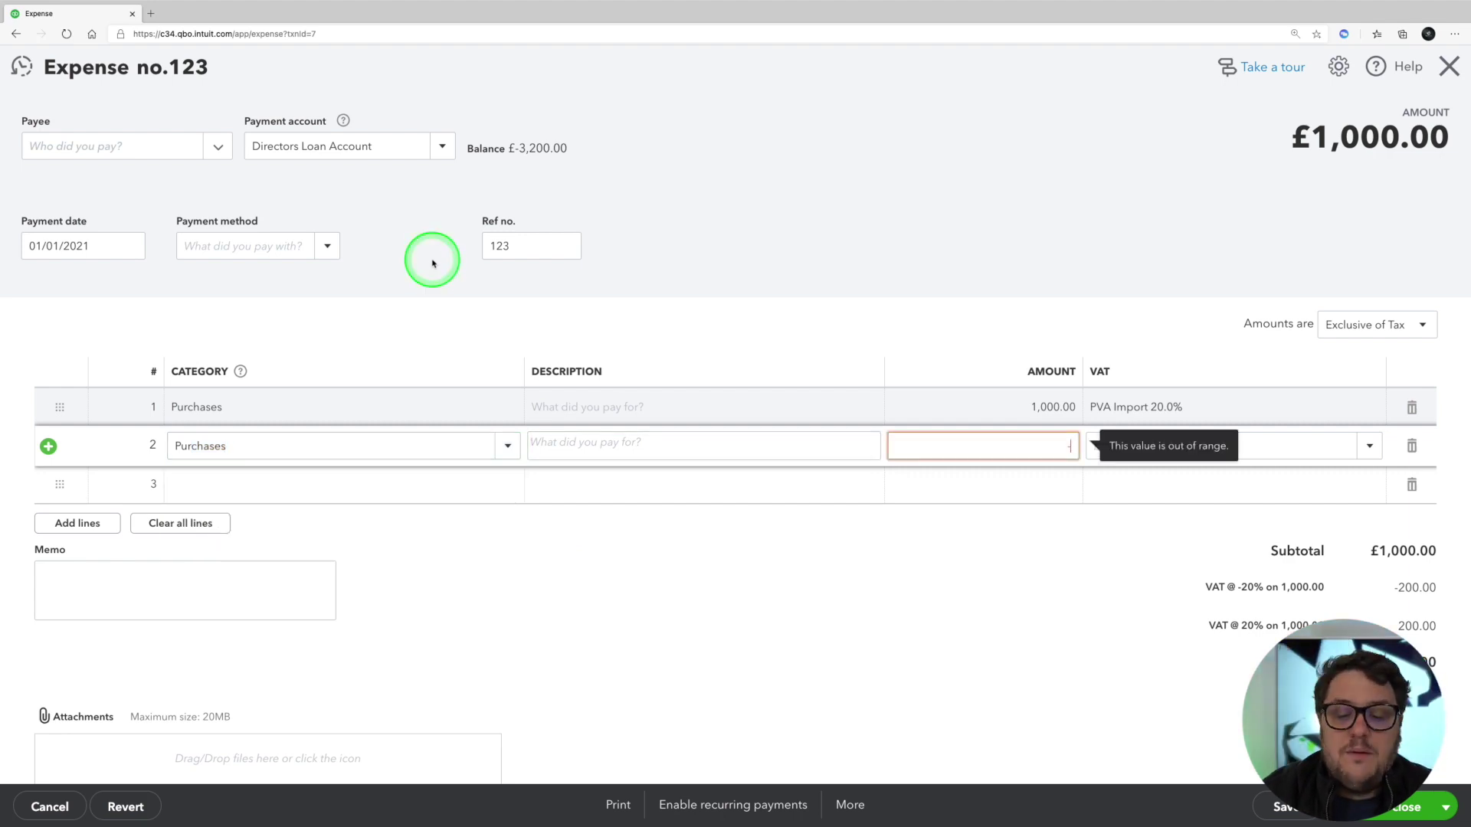
key("Tab")
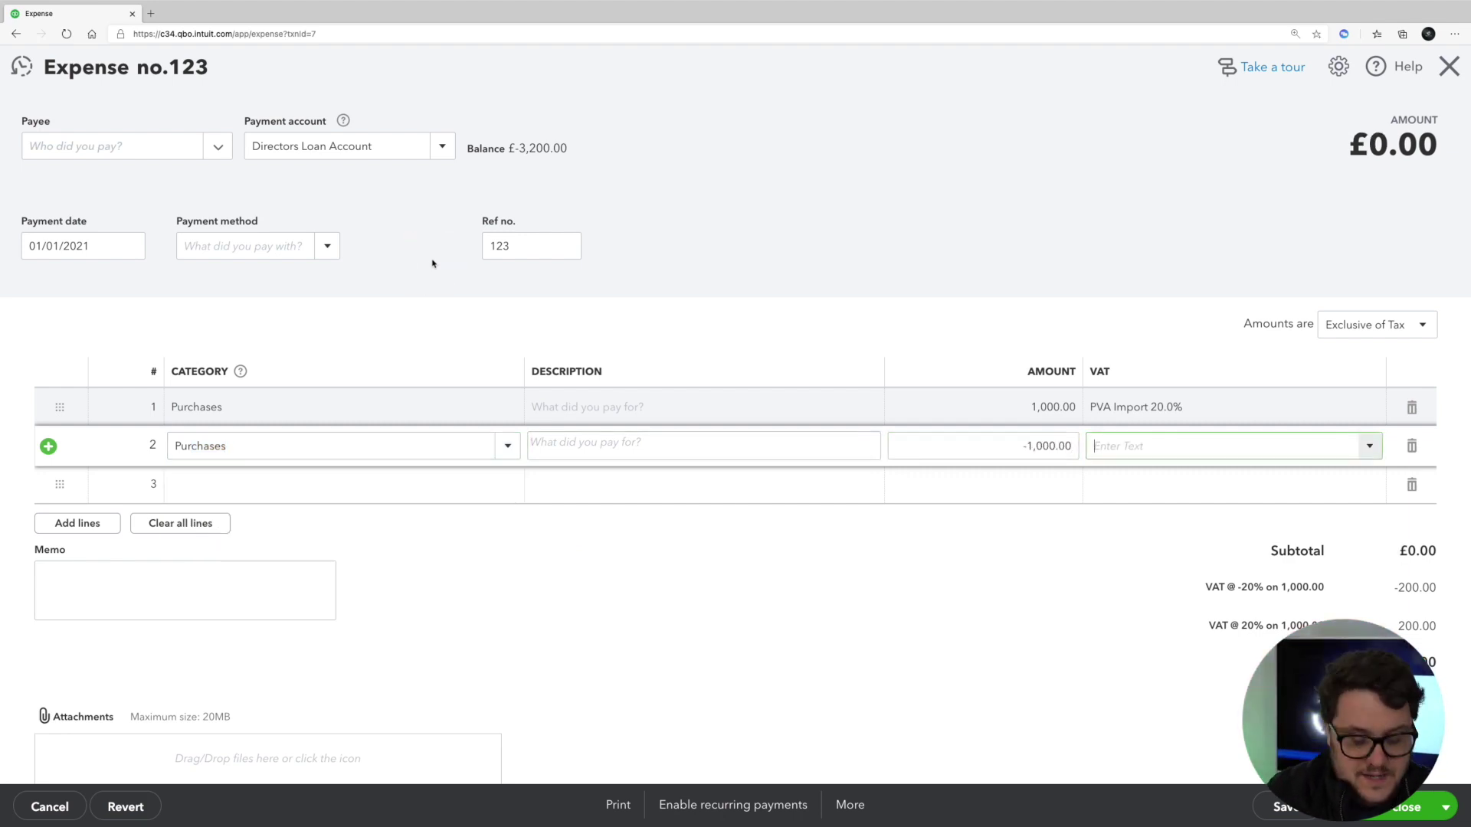
key("Tab")
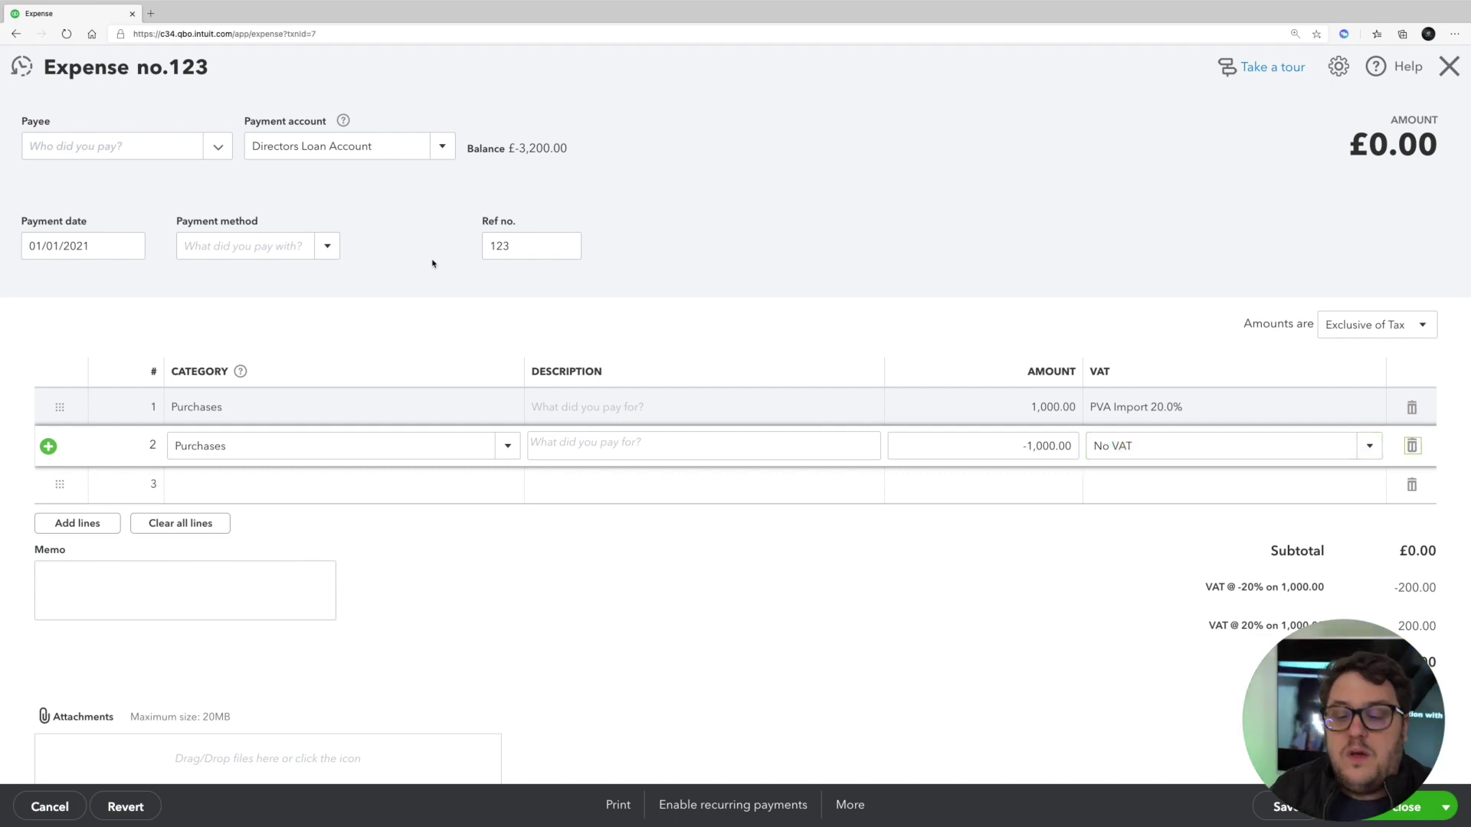
Step: Save and close the expense, and prepare the open VAT return for 01/12/2020 to 28/02/2021
left_click(1168, 715)
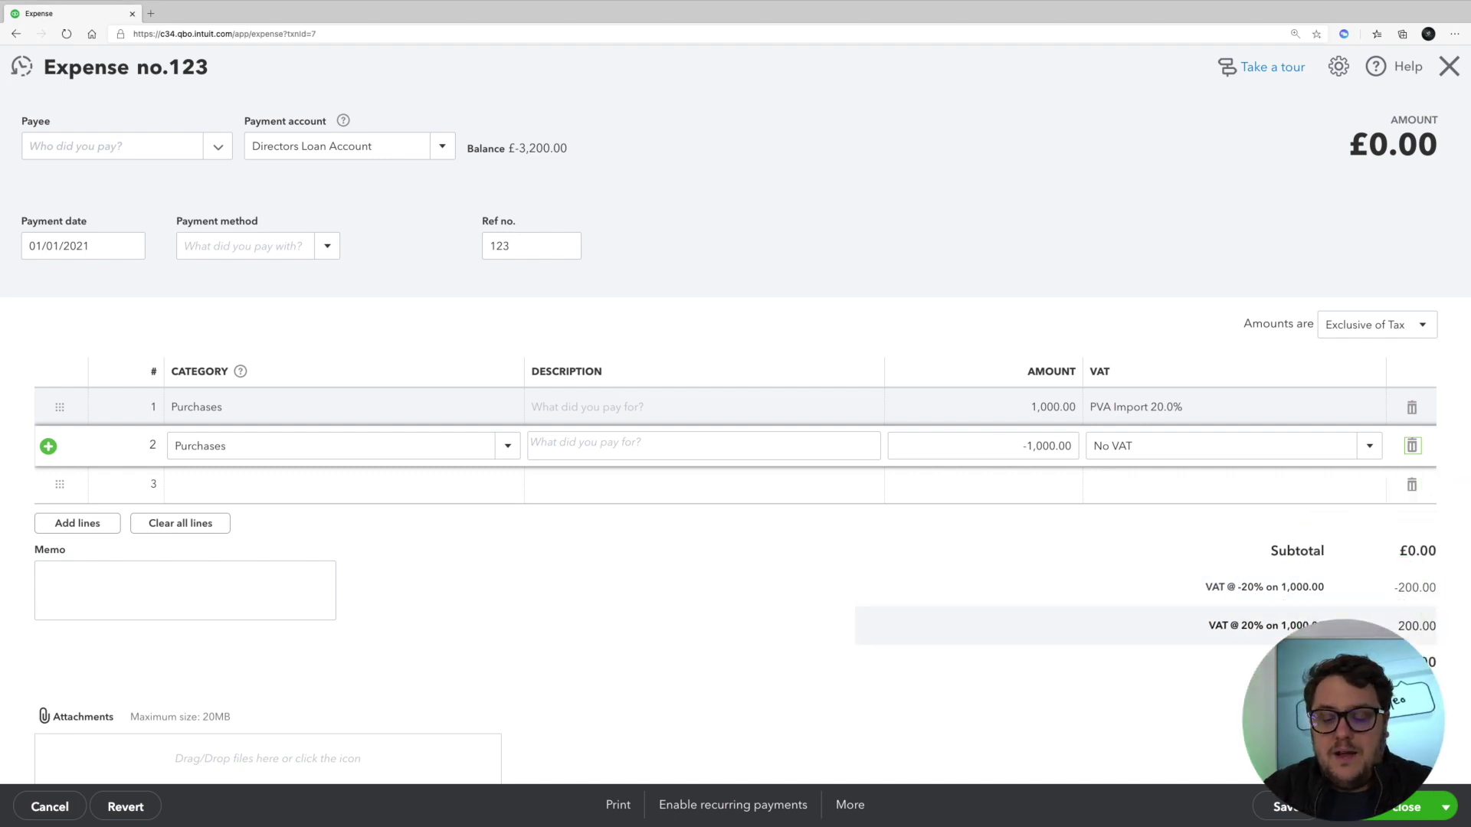
left_click(1389, 810)
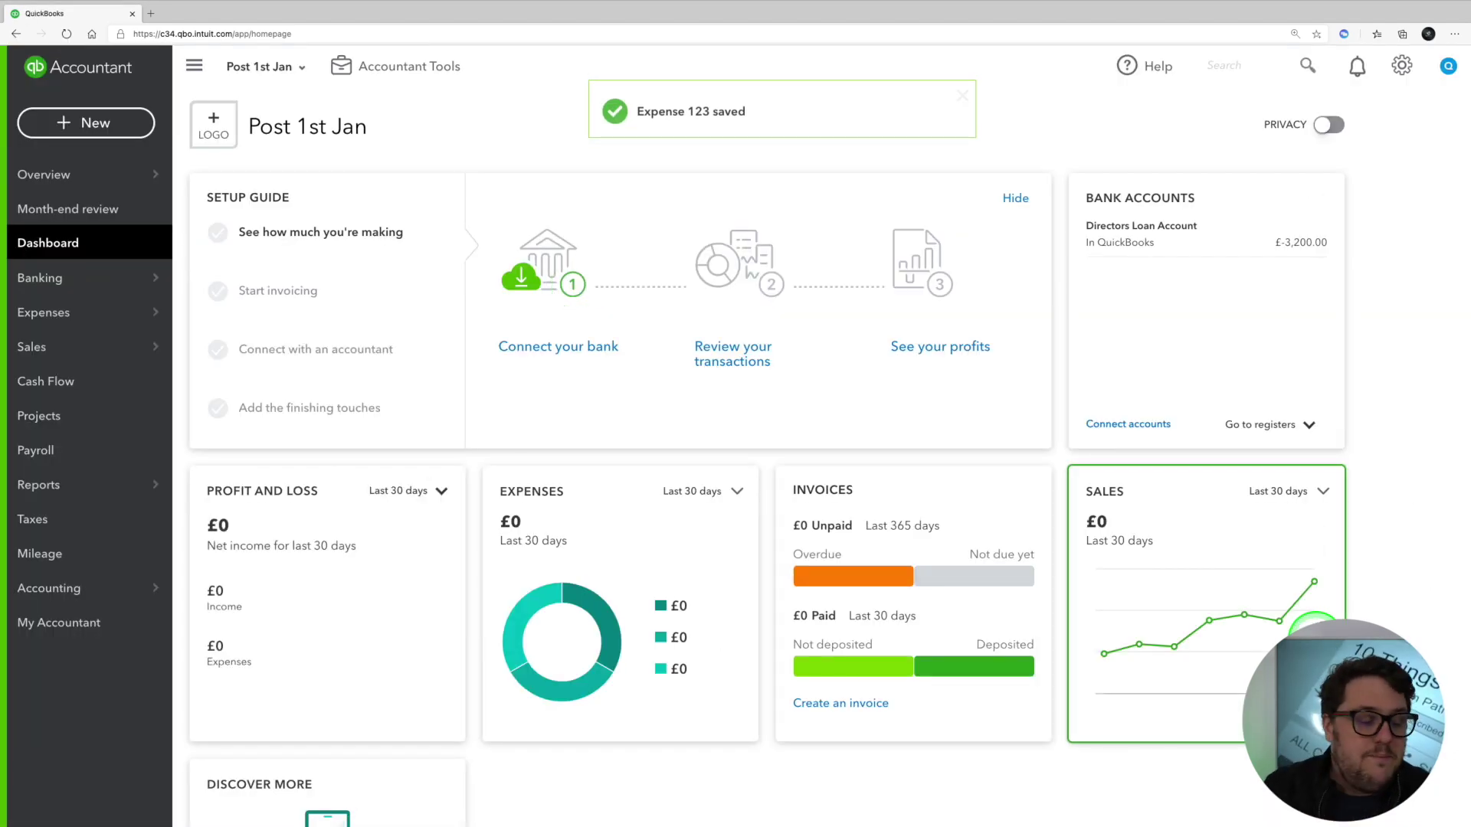
left_click(36, 518)
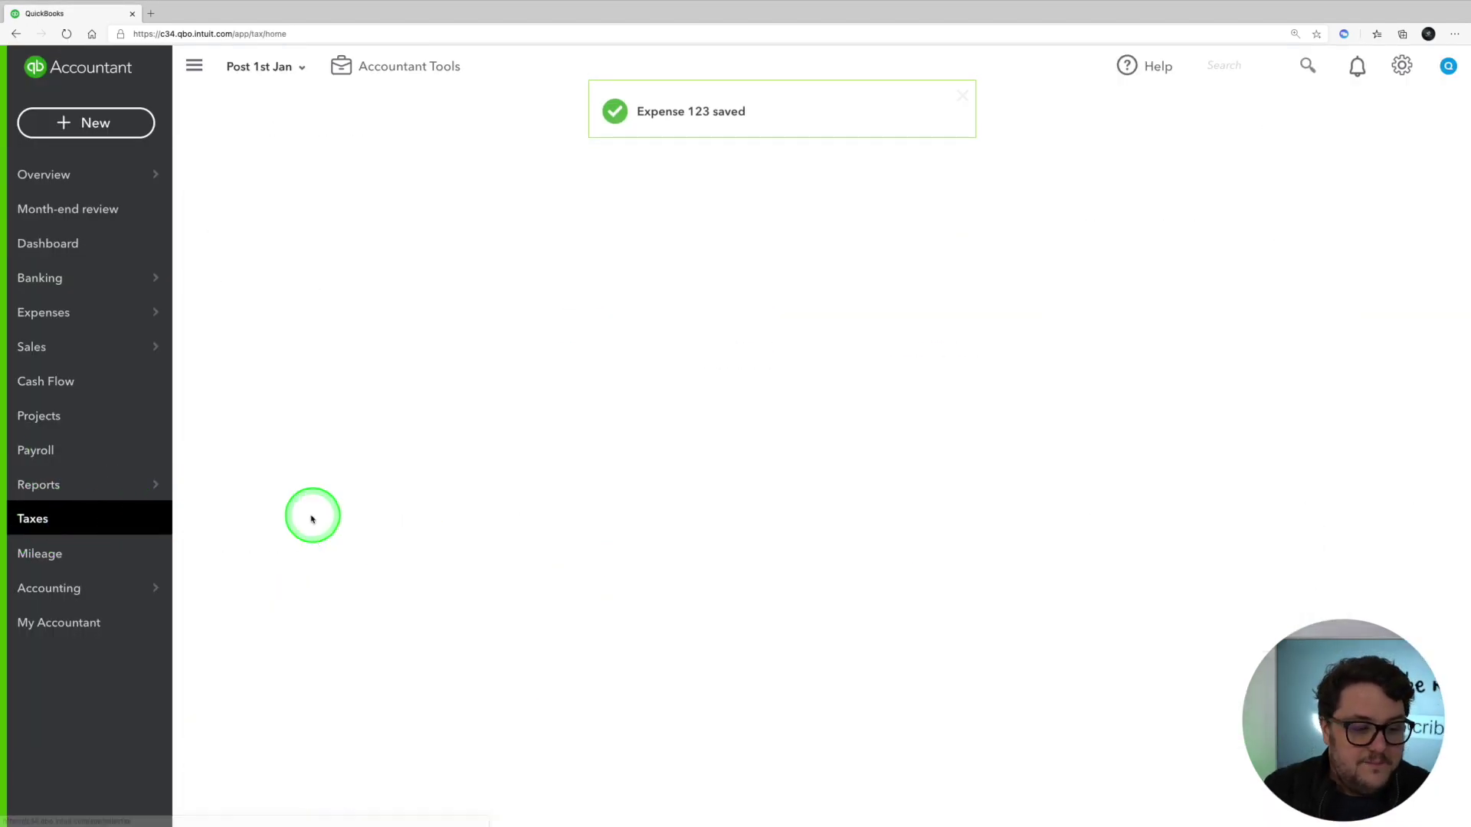
left_click(1341, 543)
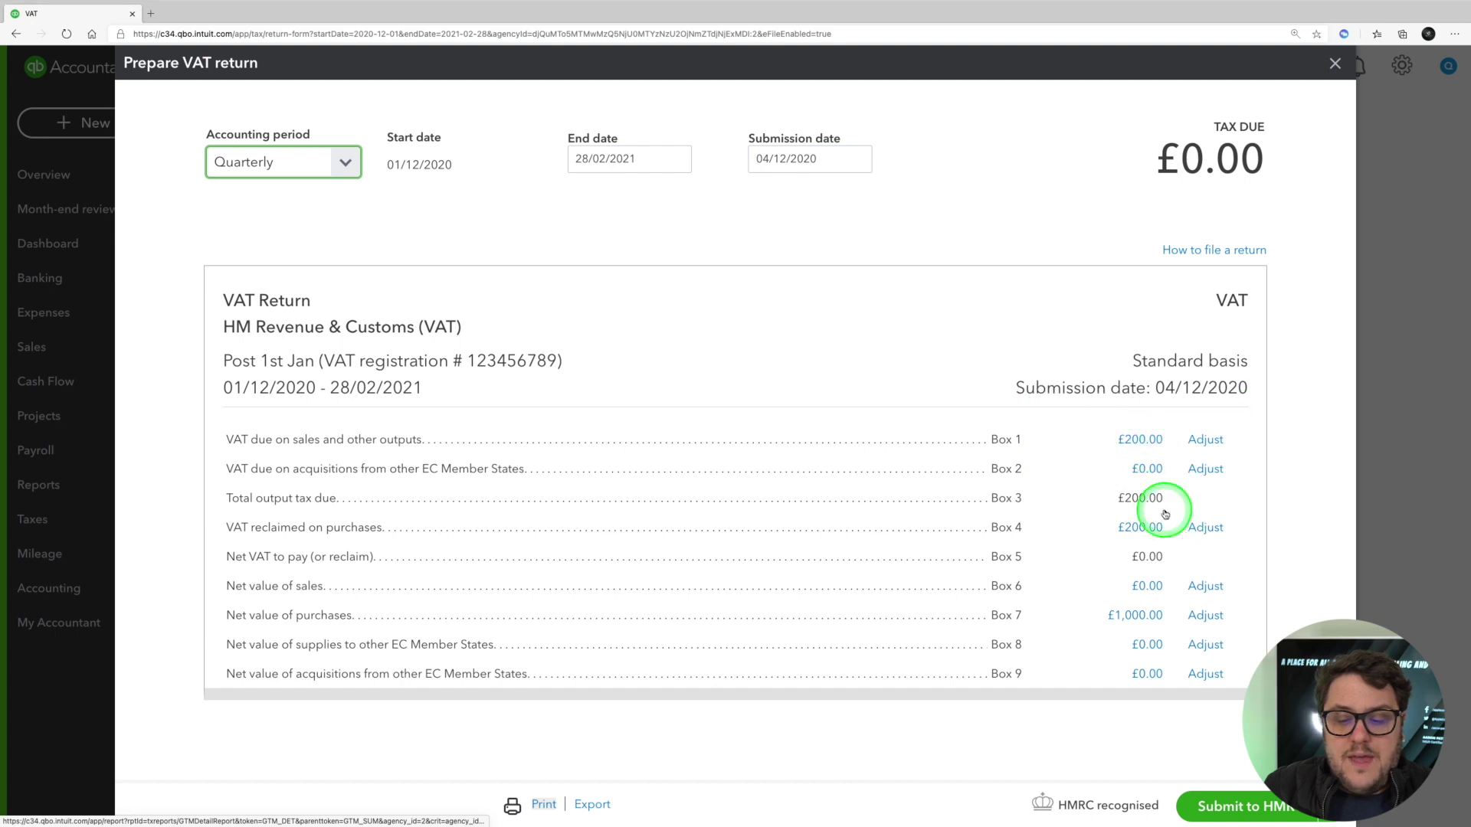
Step: Drill into Box 4, VAT reclaimed on purchases, on the VAT return and open the expense listed in its detail report
left_click(1135, 616)
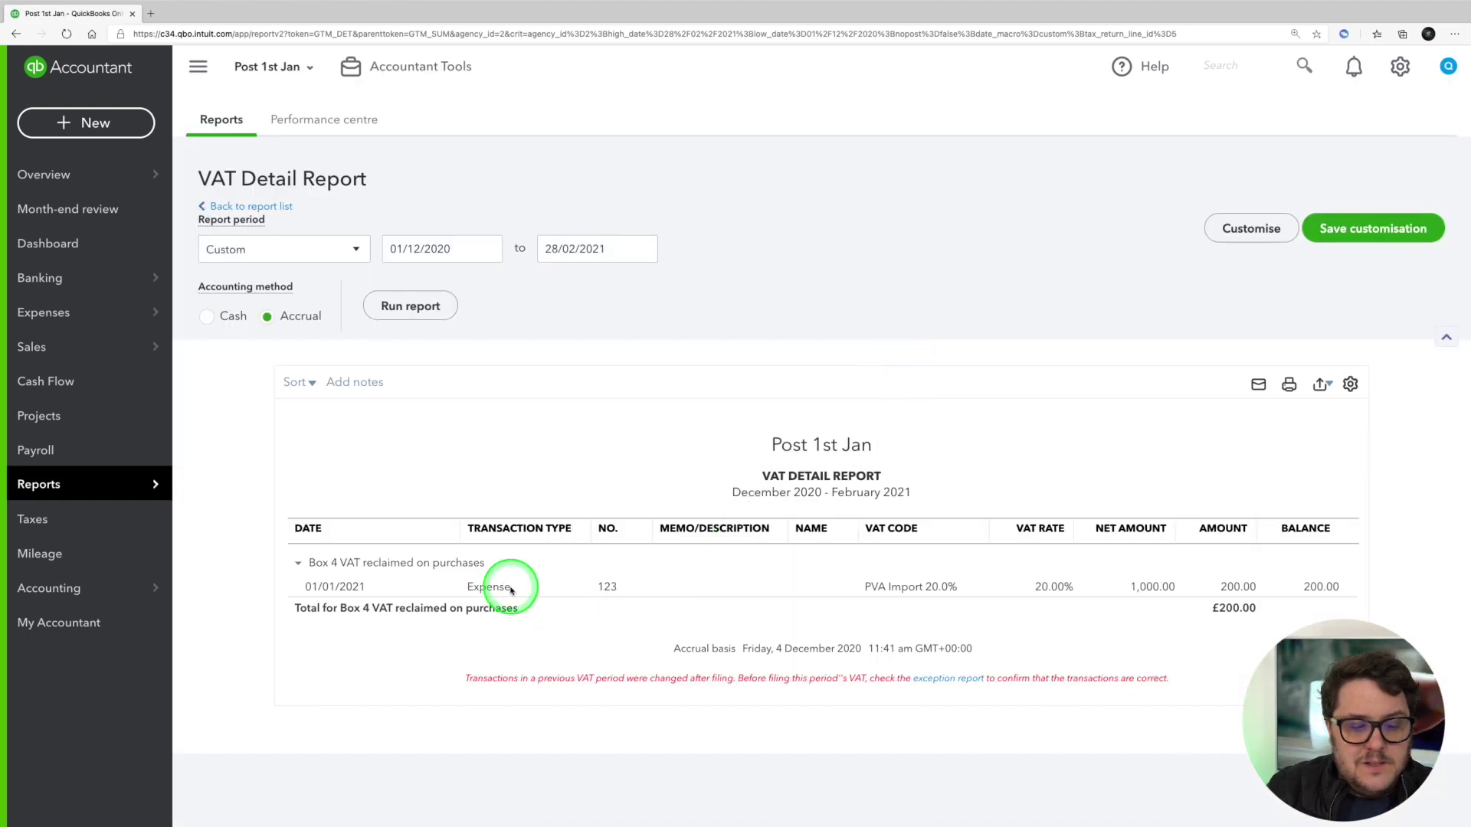
left_click(490, 588)
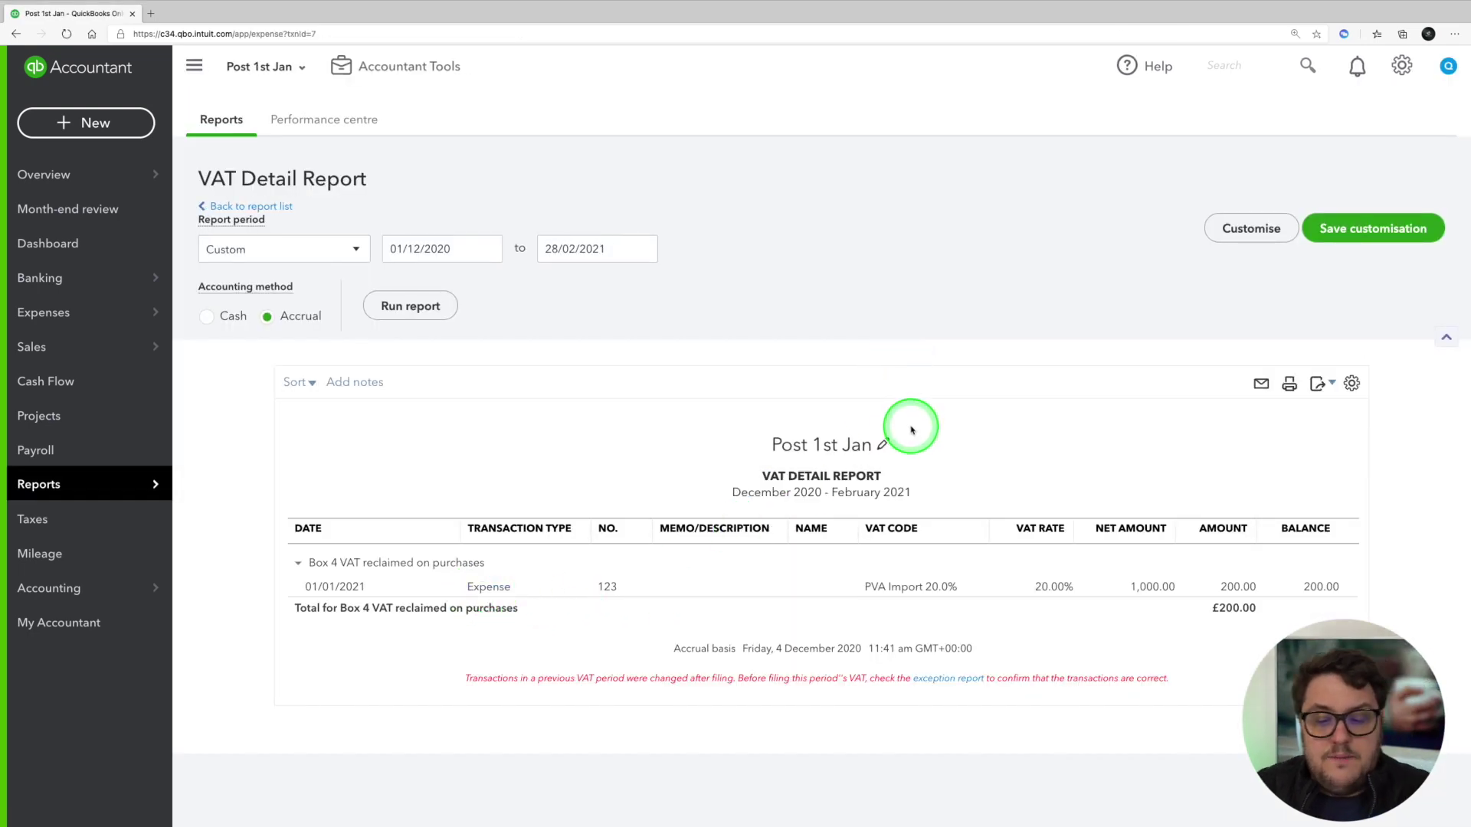
Step: Attach Monthly Statement .pdf from the Downloads folder to the expense, save it and open the attached file for viewing
scroll(436, 601, "down", 1)
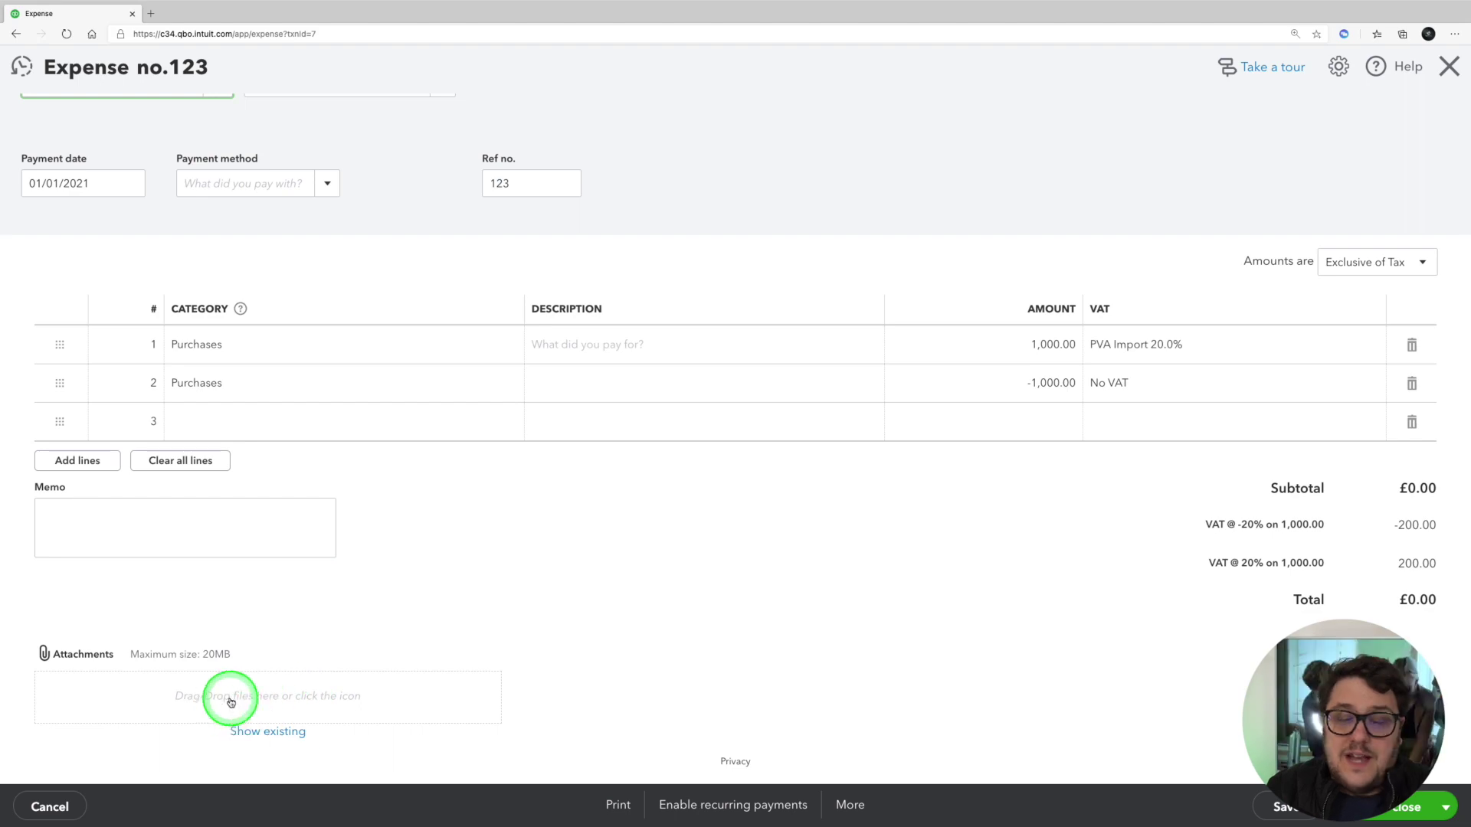
left_click(276, 697)
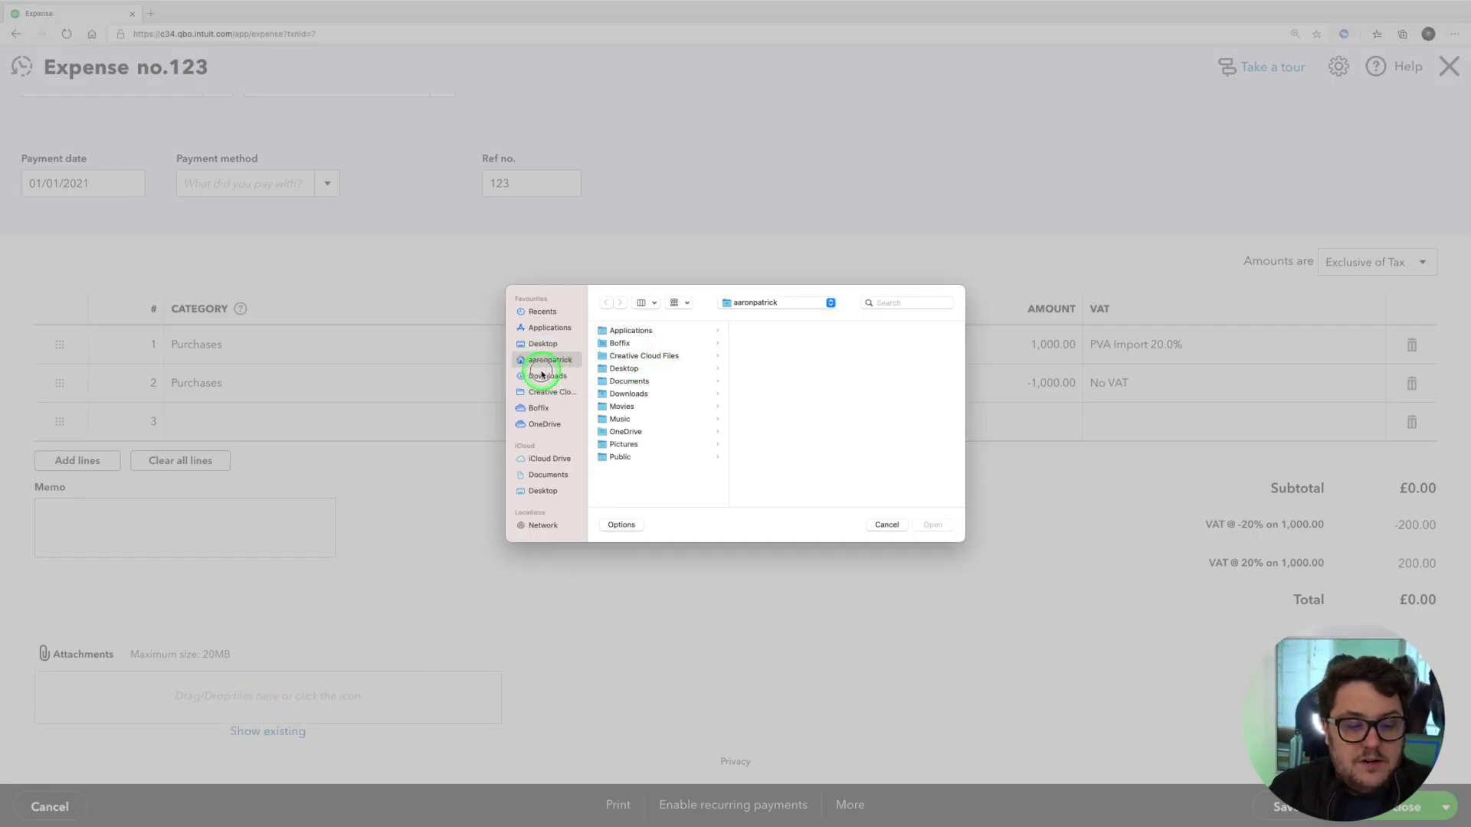
left_click(541, 376)
double_click(637, 332)
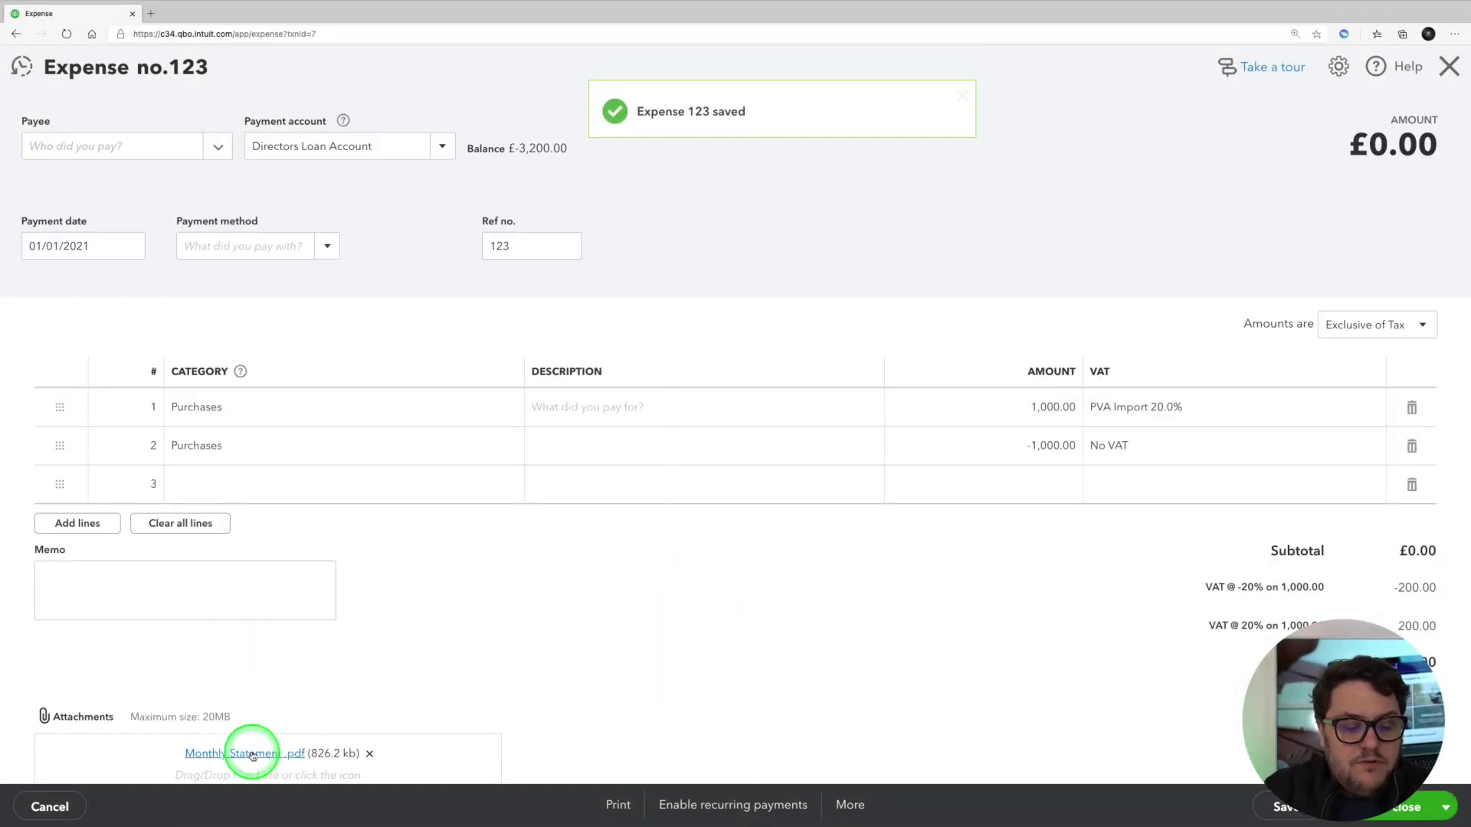
left_click(253, 754)
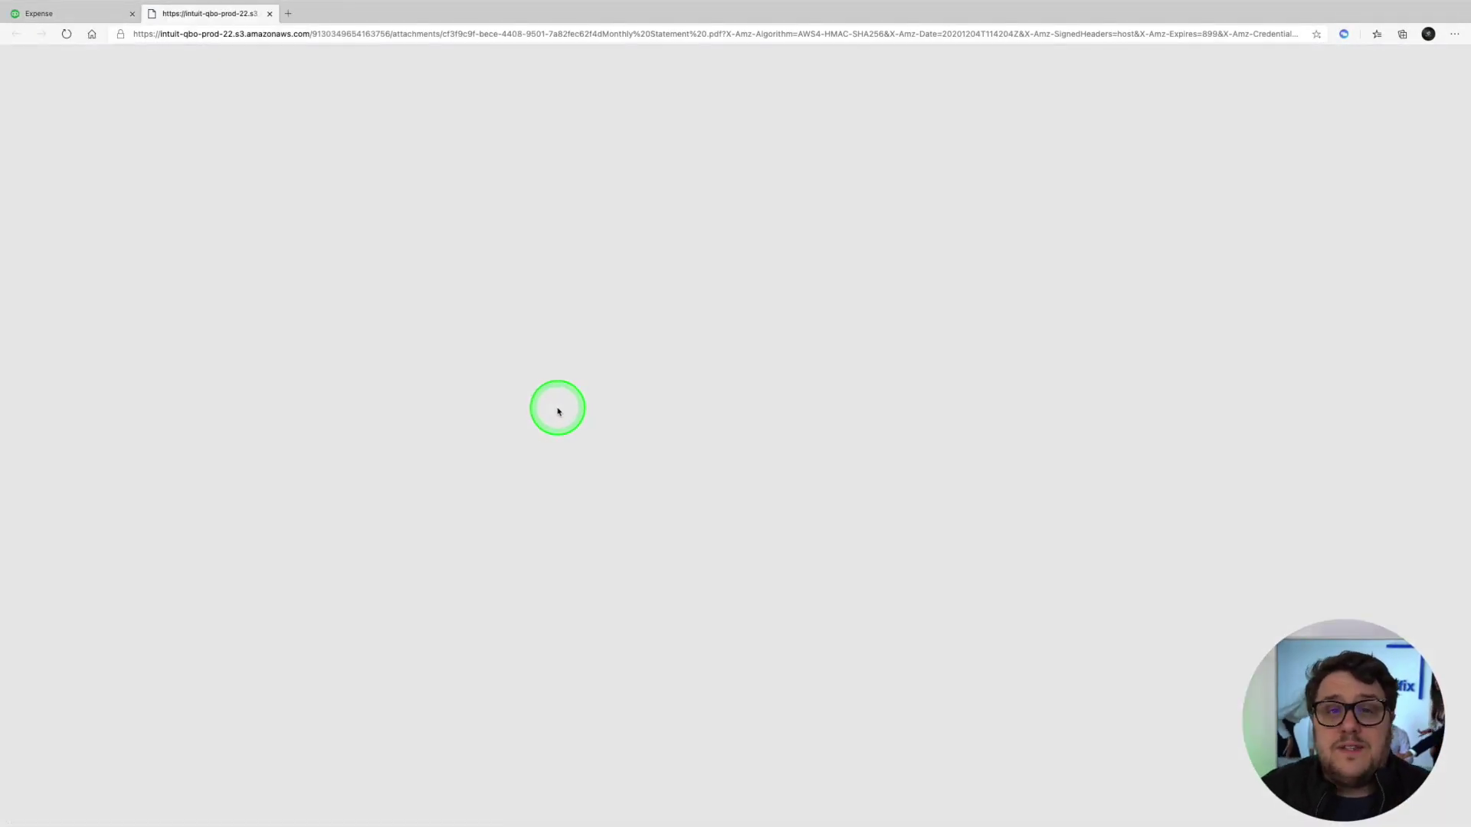